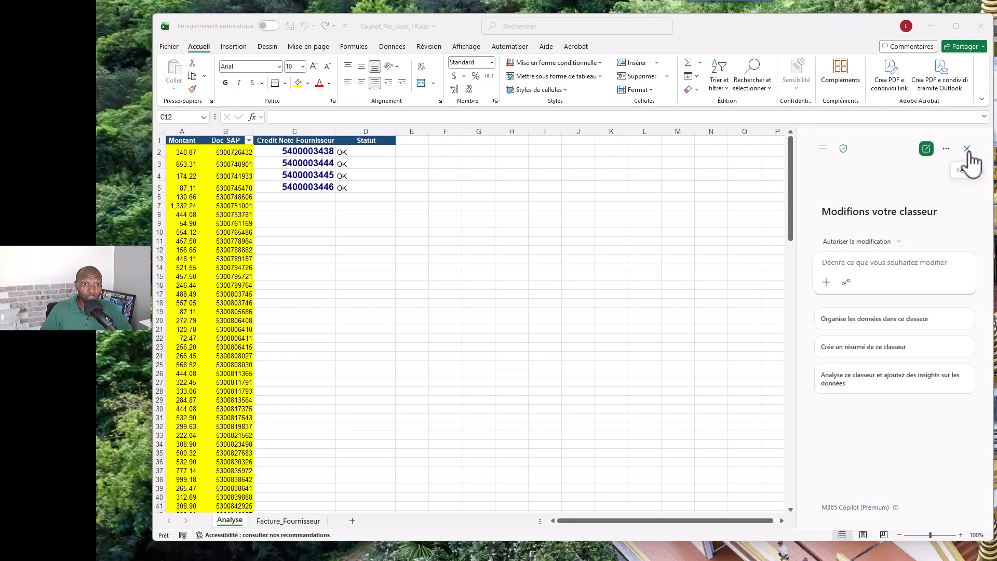
# Step: Reopen the Copilot pane, then review its AI model choices and its personalization dialog without changing anything
pyautogui.click(967, 149)
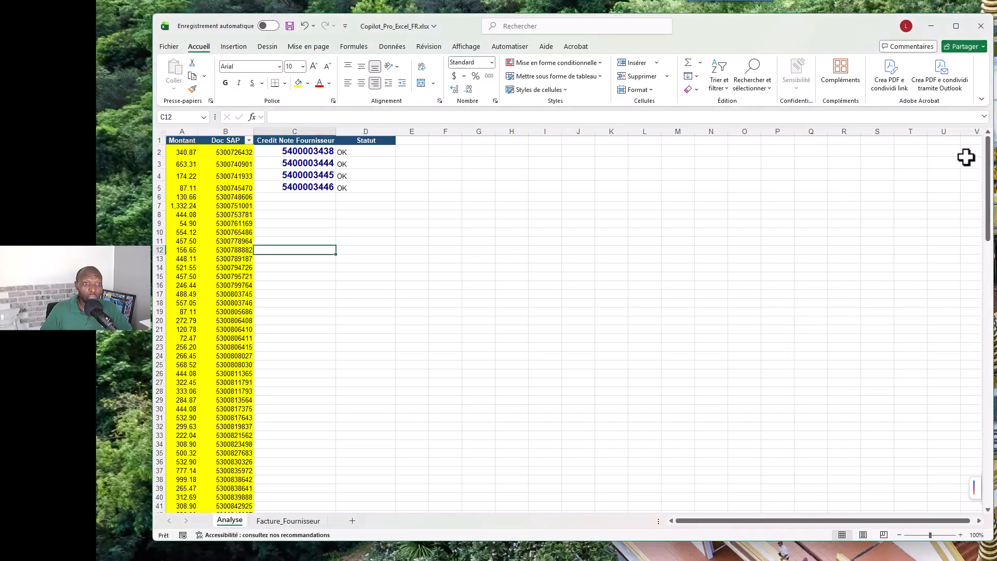
pyautogui.click(974, 489)
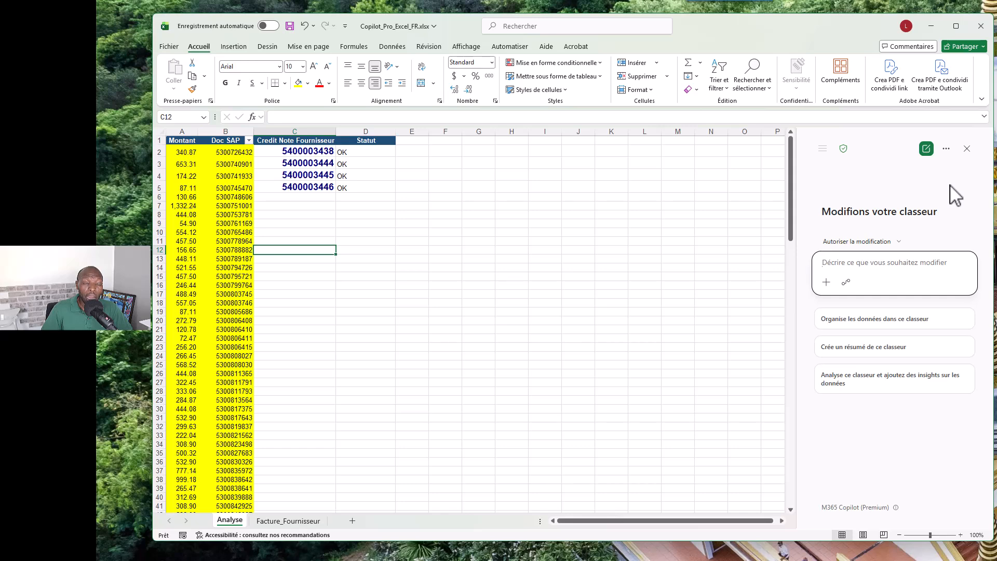
pyautogui.click(945, 151)
pyautogui.click(945, 151)
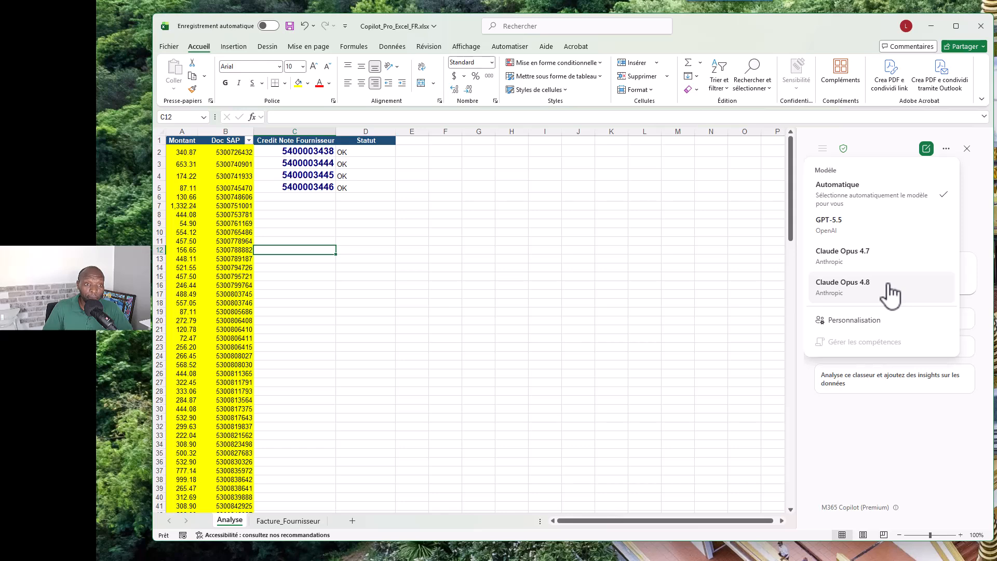
pyautogui.click(876, 326)
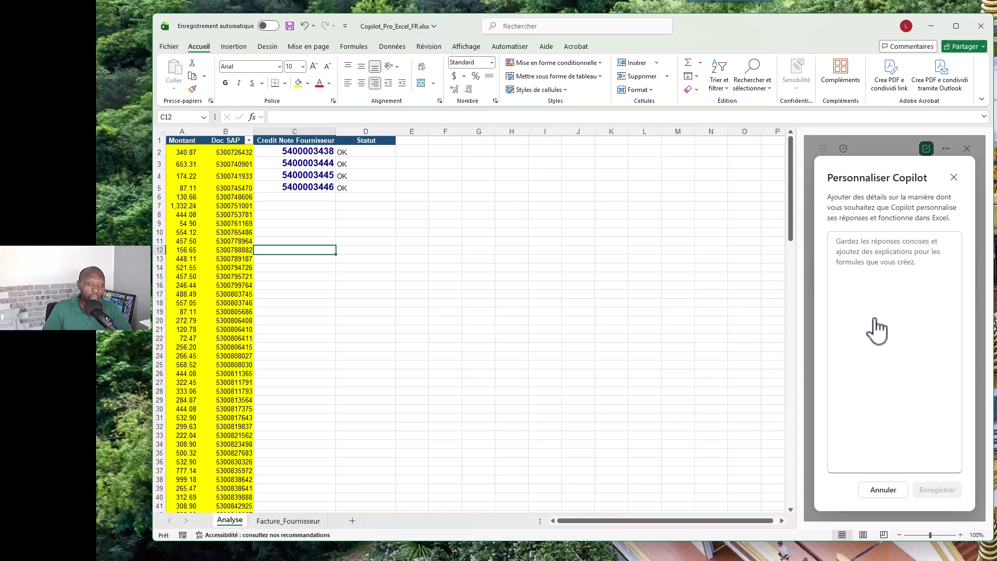
pyautogui.click(883, 490)
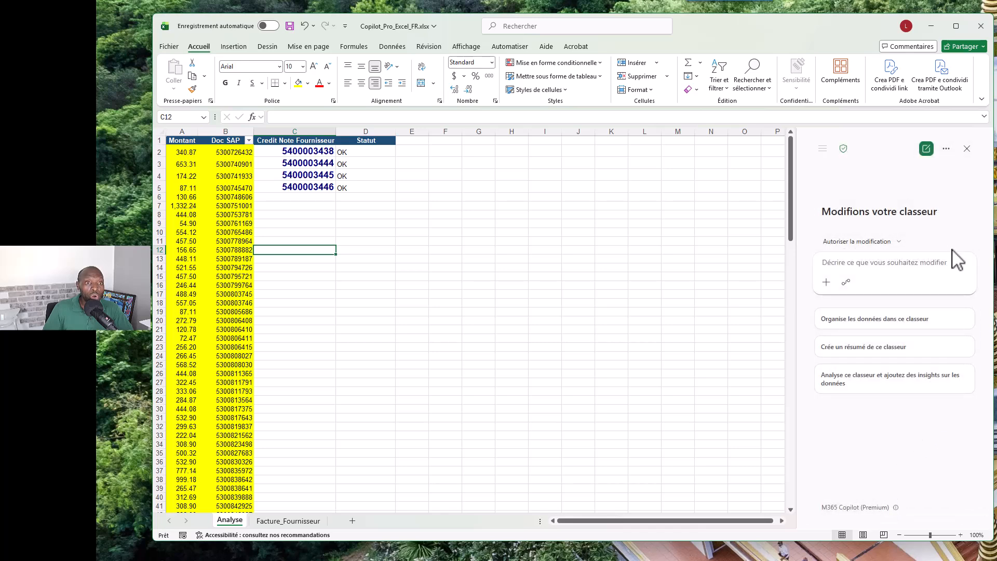
# Step: Review Copilot's available editing modes and its options for attaching work content, images and files
pyautogui.click(867, 242)
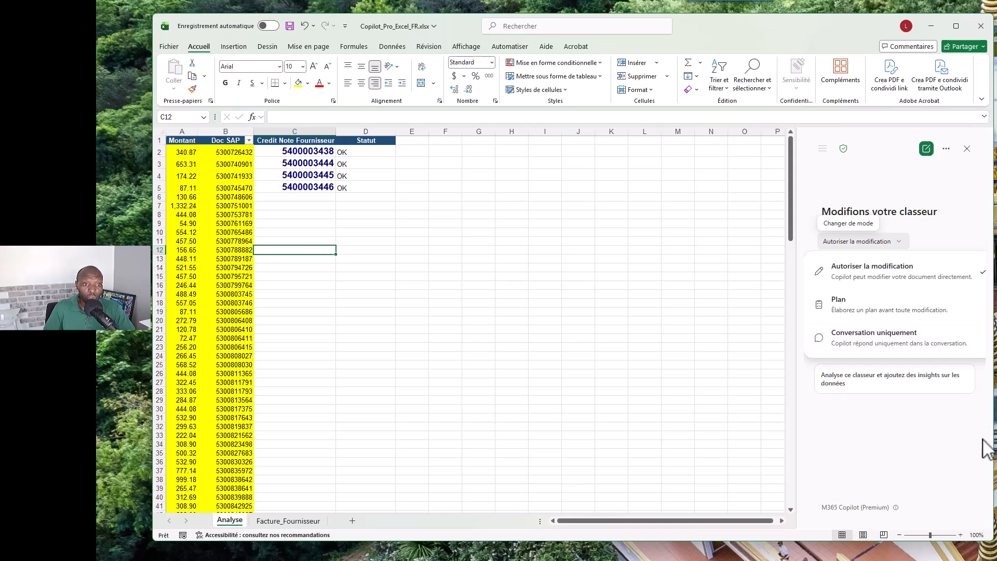
pyautogui.click(897, 439)
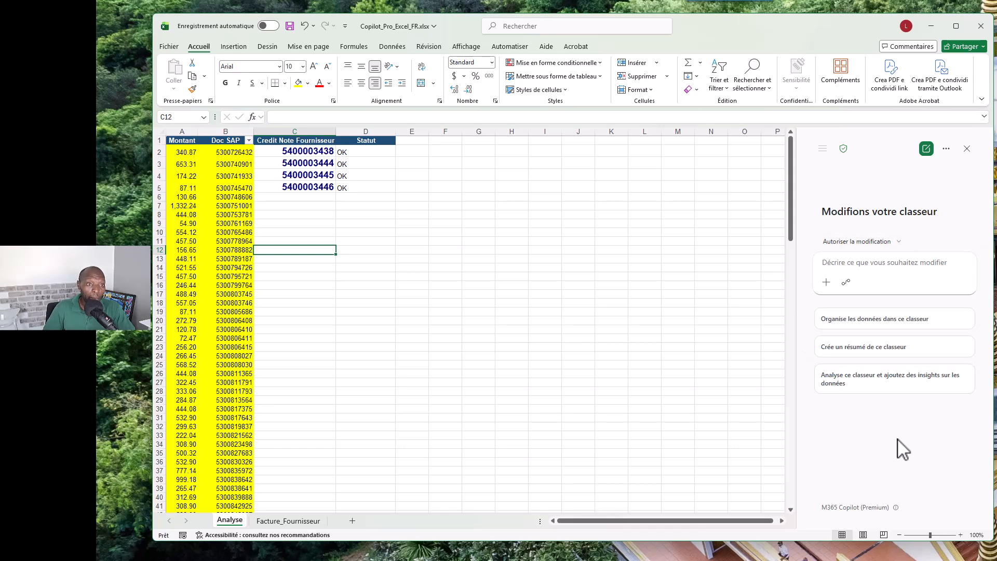
pyautogui.click(826, 283)
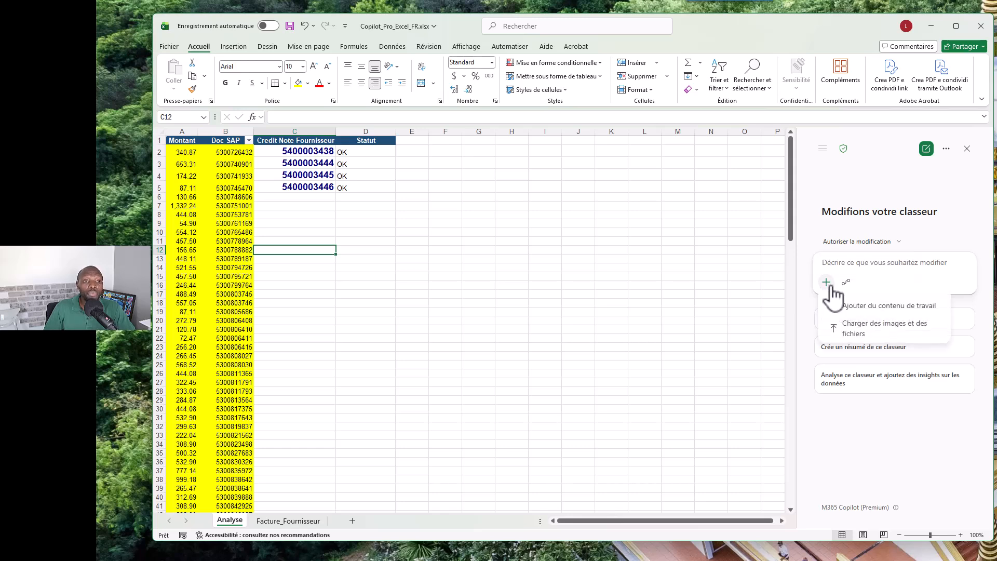
pyautogui.click(809, 338)
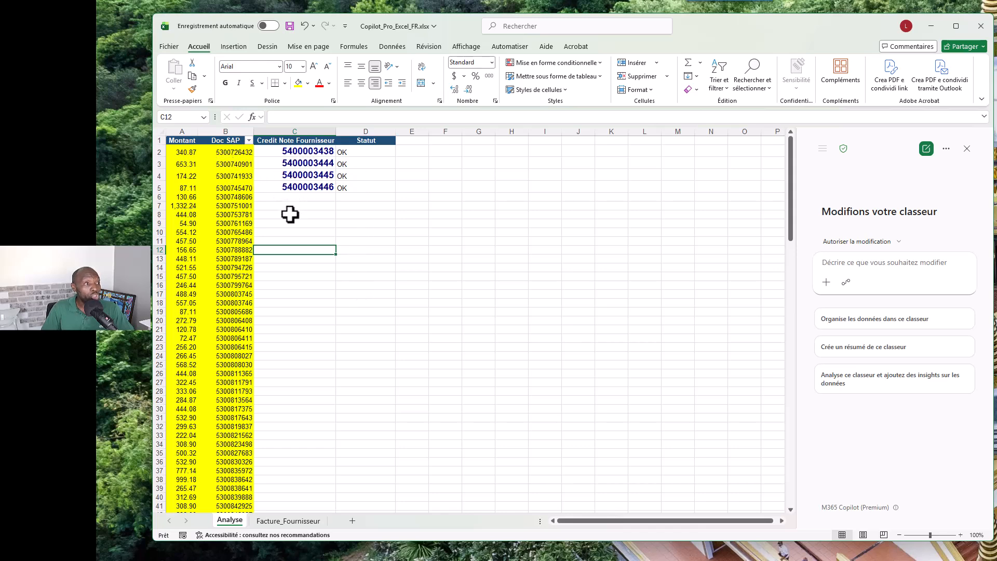
# Step: Compare the Doc SAP column on the Analyse sheet with the Numero_Facture and Date_Facture columns on the Facture_Fournisseur sheet
pyautogui.click(240, 152)
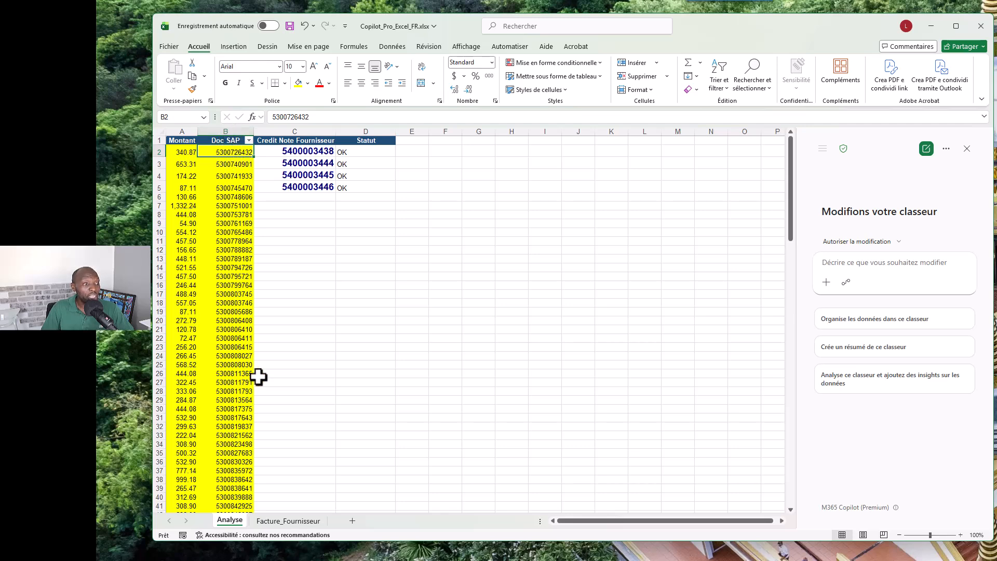
pyautogui.click(293, 522)
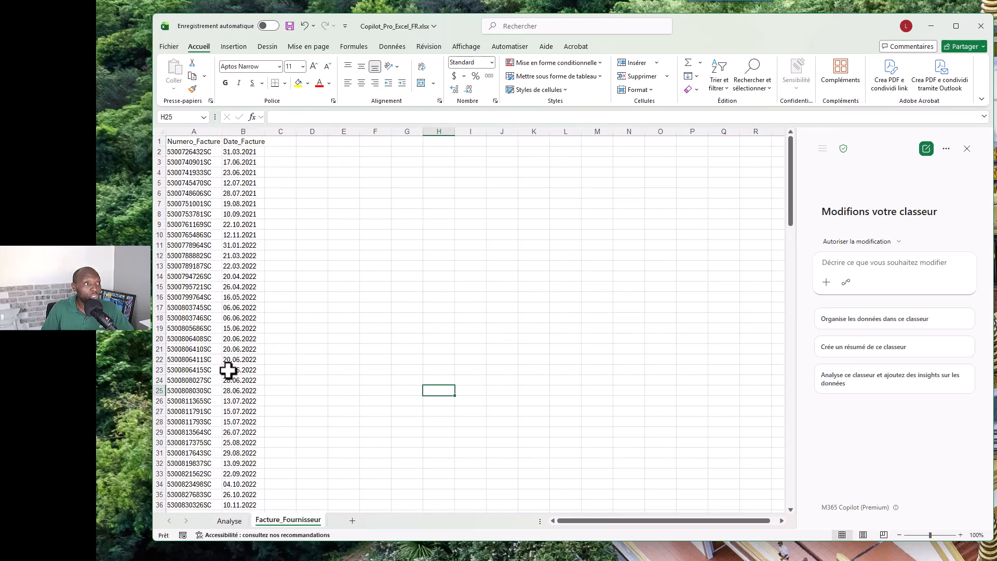
pyautogui.click(204, 151)
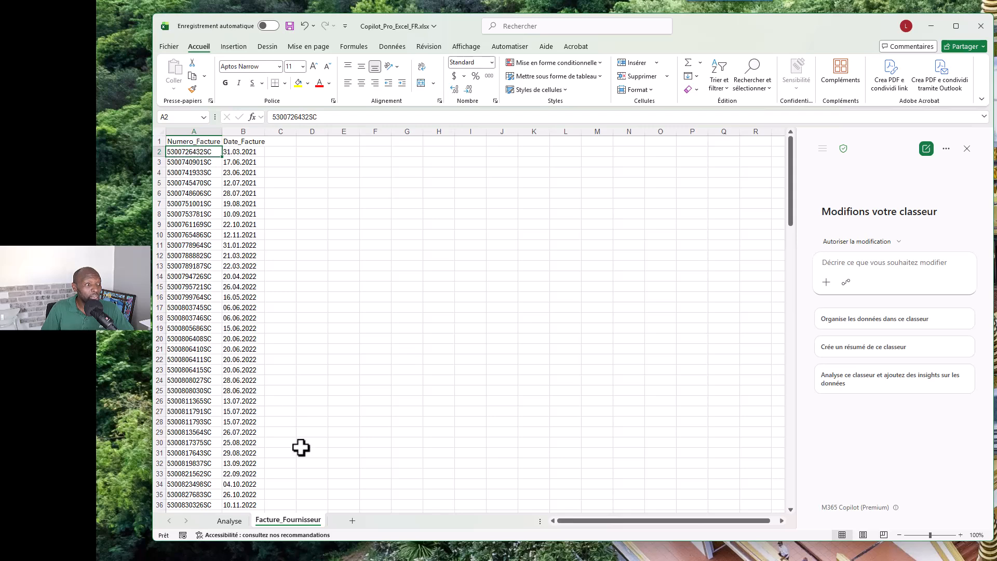
pyautogui.click(230, 520)
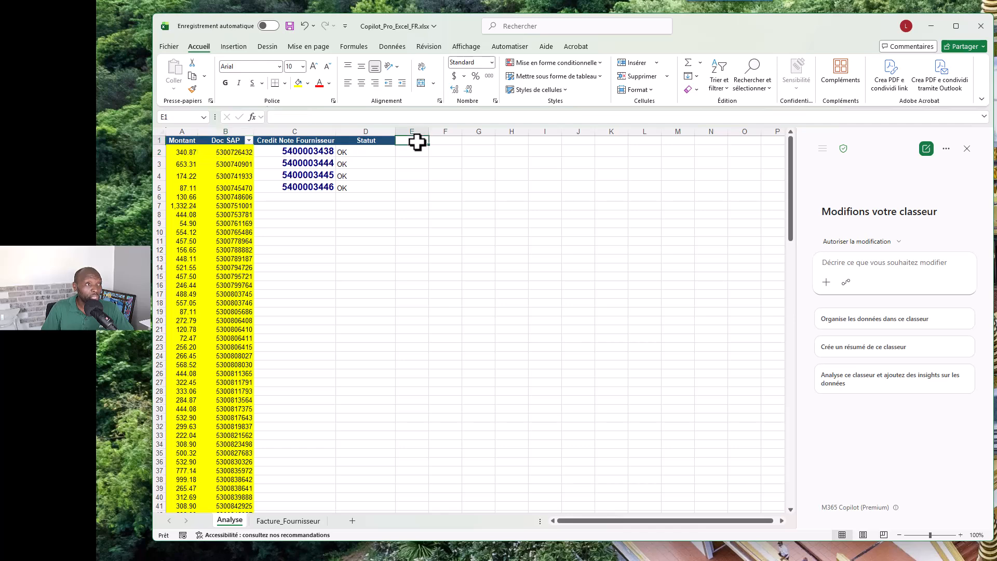
pyautogui.click(291, 521)
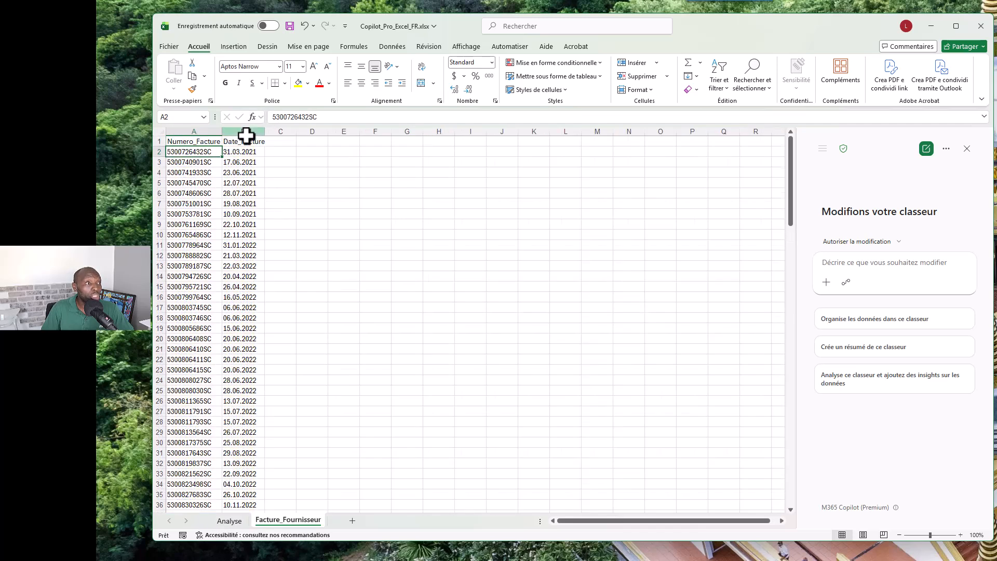
pyautogui.click(230, 521)
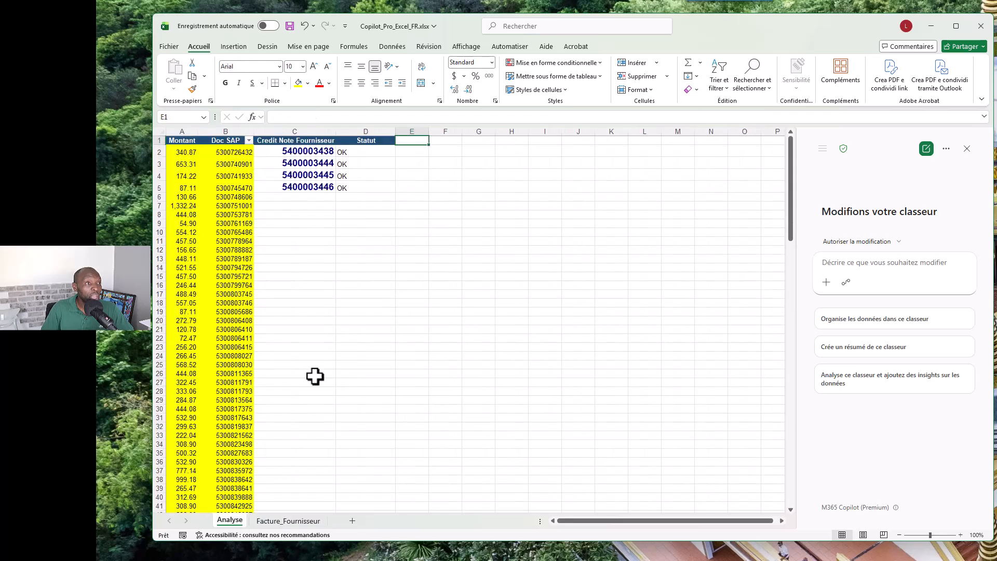
pyautogui.click(443, 150)
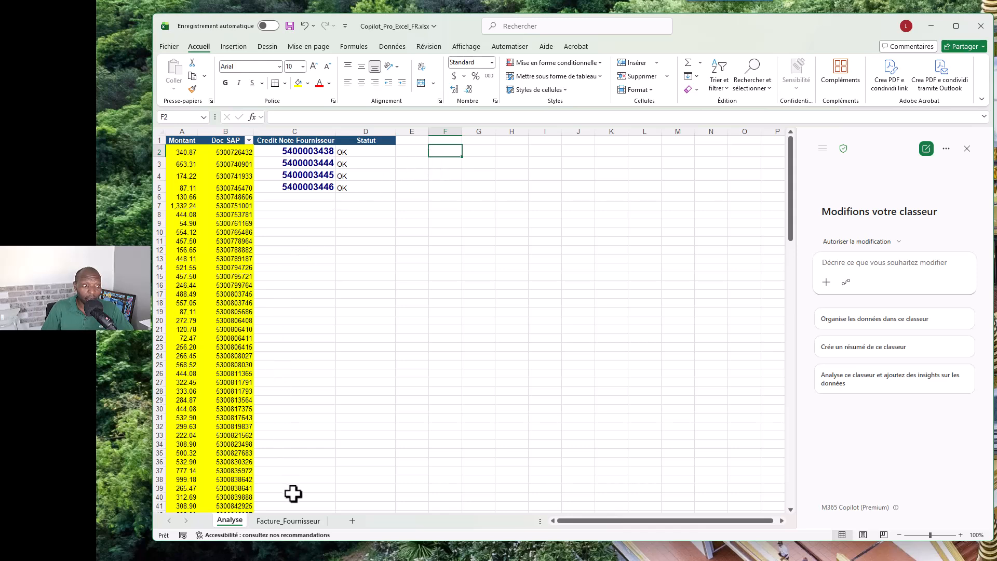
pyautogui.click(286, 521)
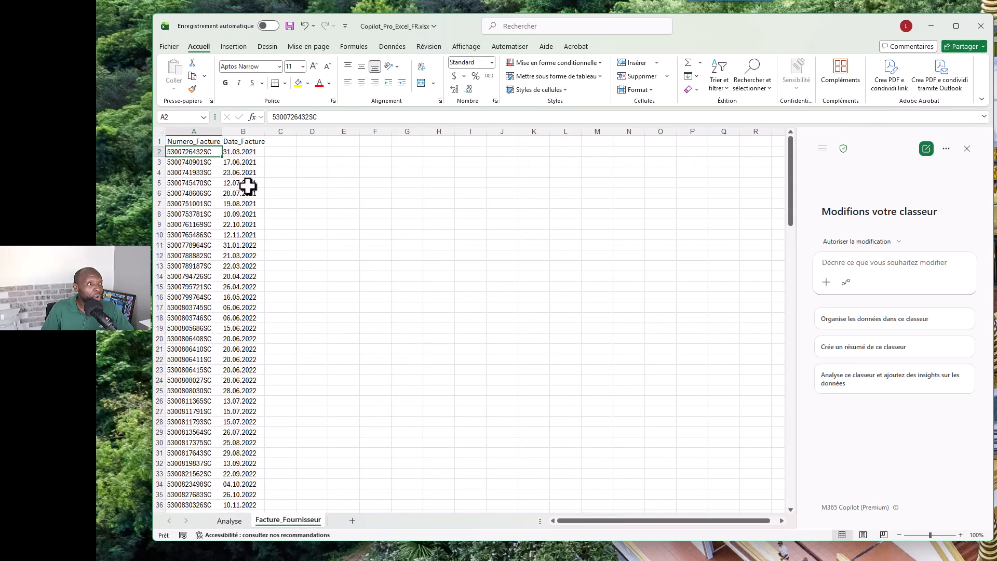
pyautogui.click(206, 126)
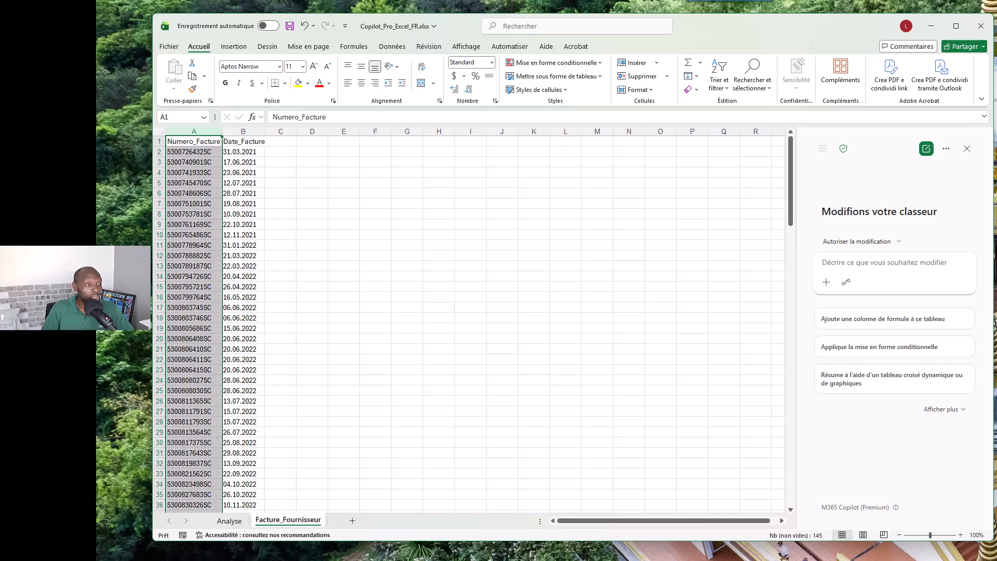
pyautogui.click(230, 521)
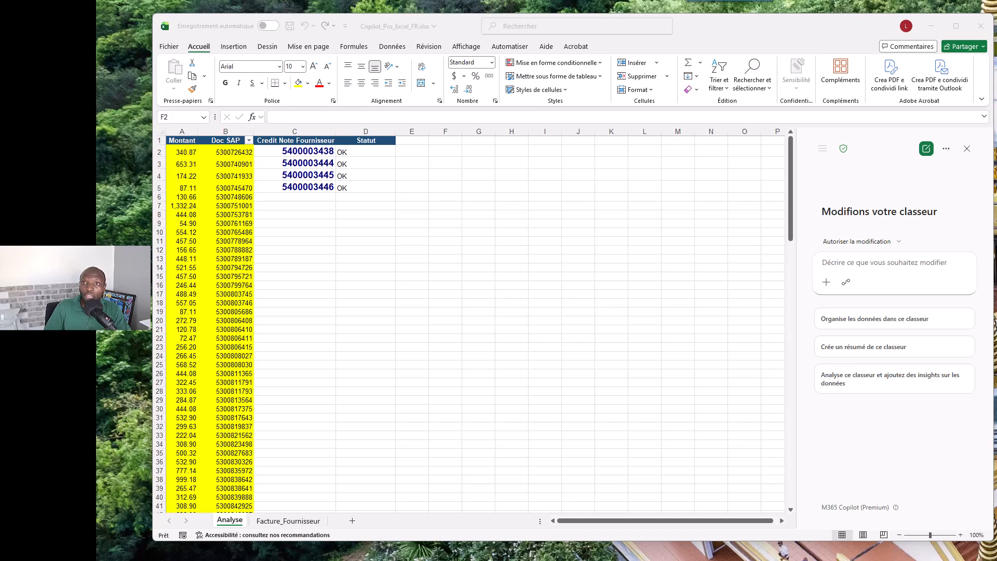
# Step: Bring up the prepared prompt in Notepad and check its instructions against the Statut column on the Analyse sheet
pyautogui.moveTo(996, 196); pyautogui.dragTo(618, 181)
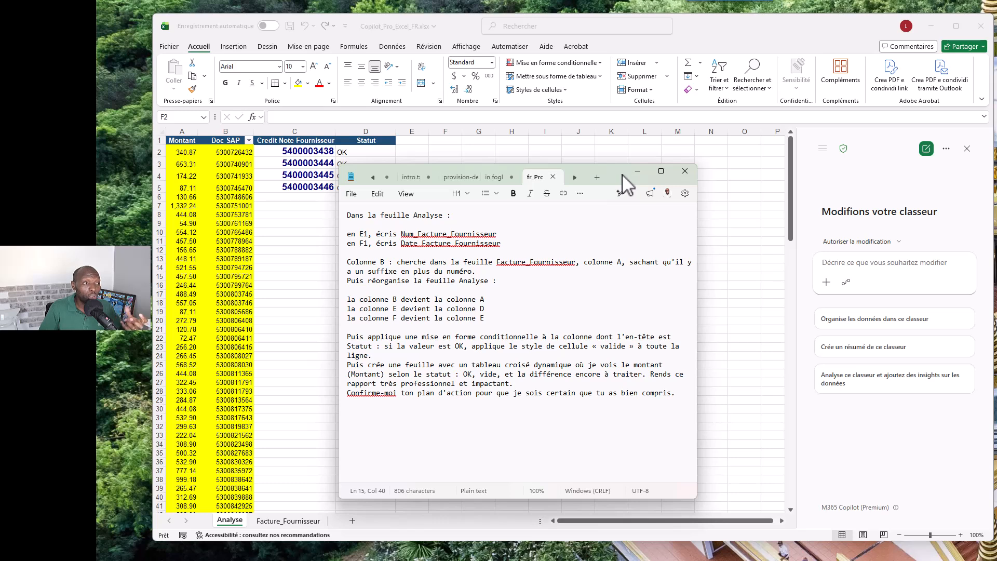
pyautogui.moveTo(621, 174); pyautogui.dragTo(674, 194)
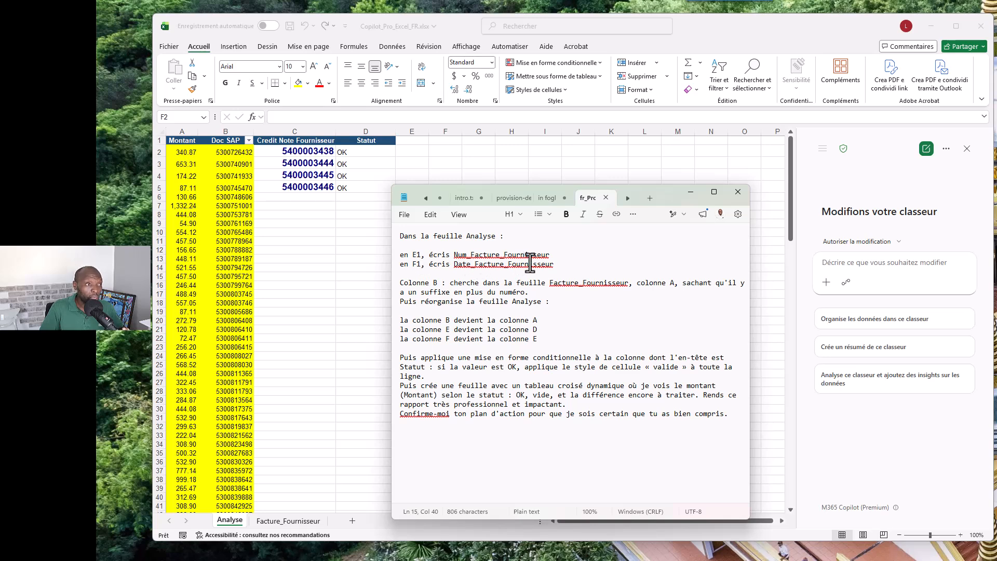
pyautogui.click(425, 281)
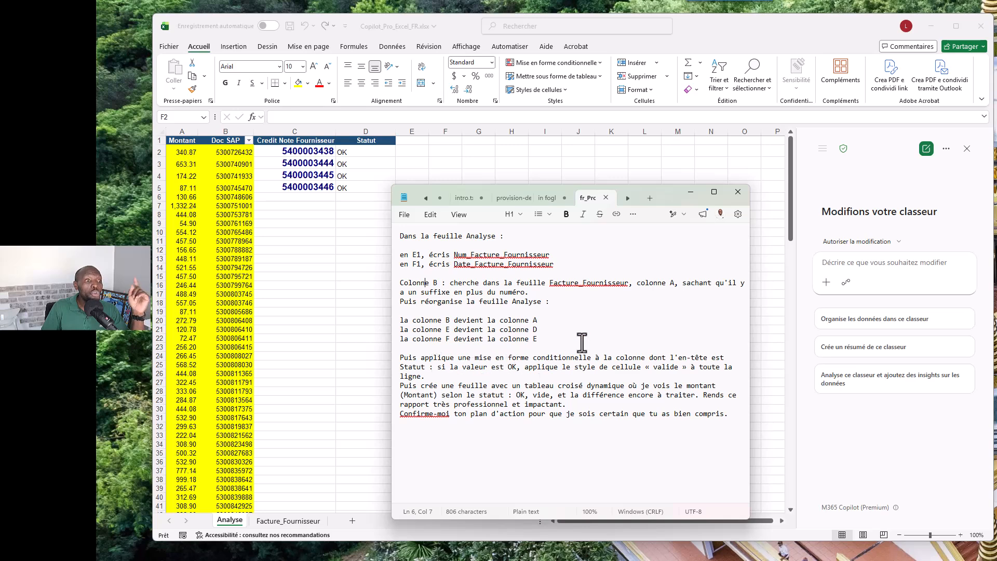
pyautogui.moveTo(665, 188); pyautogui.dragTo(729, 214)
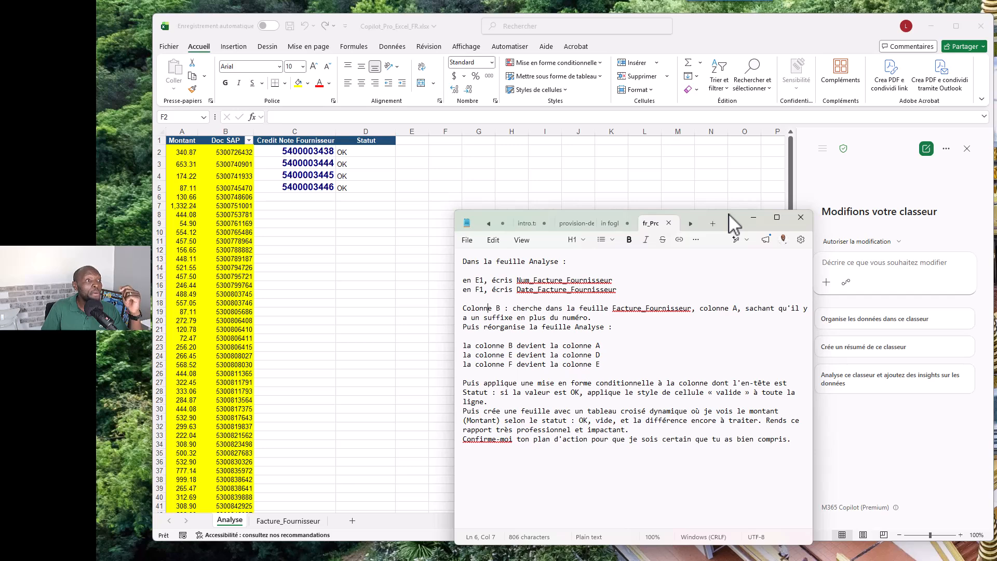
pyautogui.click(371, 154)
pyautogui.click(370, 152)
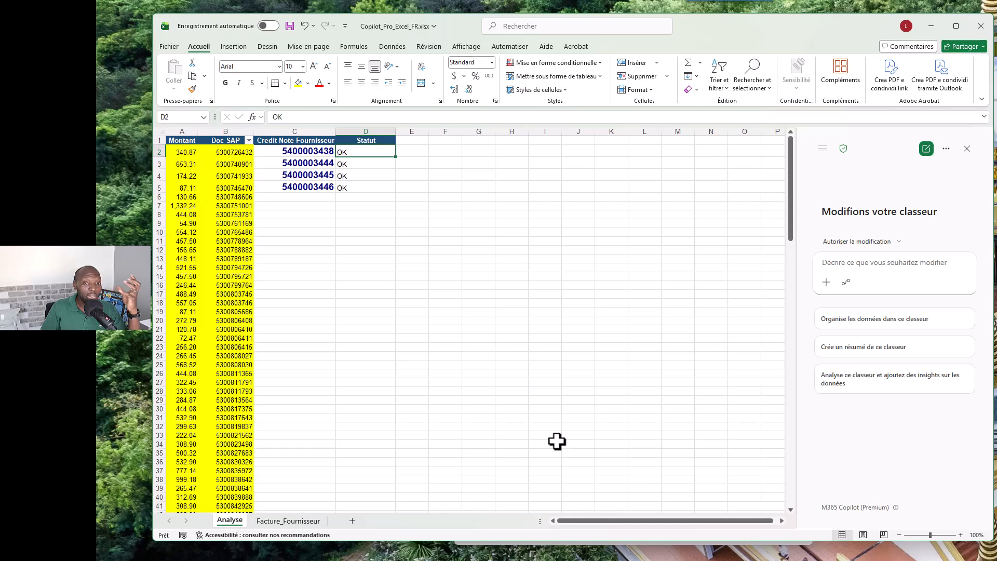
pyautogui.hotkey('alt', 'Tab')
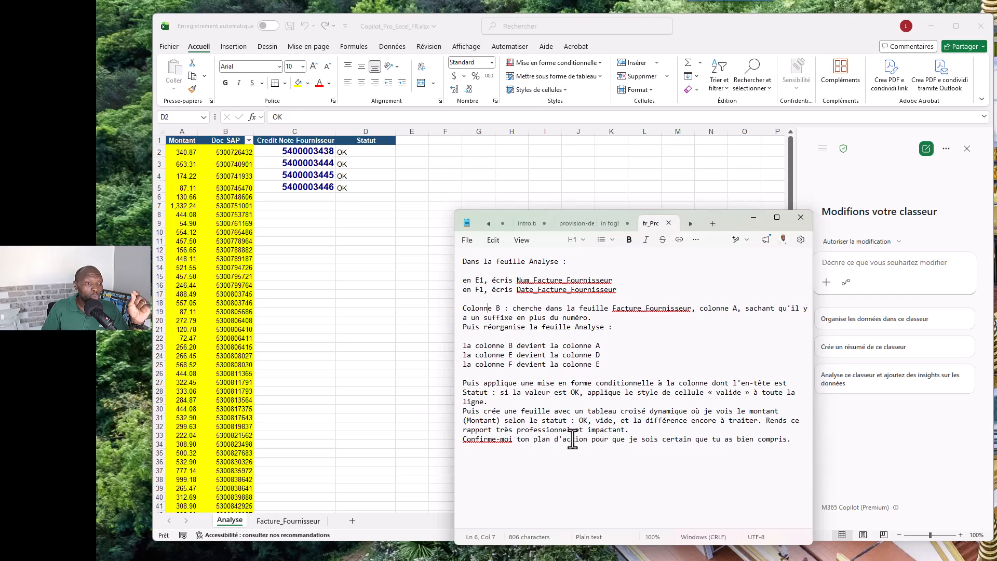
# Step: Insert a blank line before the "Confirme-moi ton plan d'action" sentence in the Notepad prompt
pyautogui.click(462, 439)
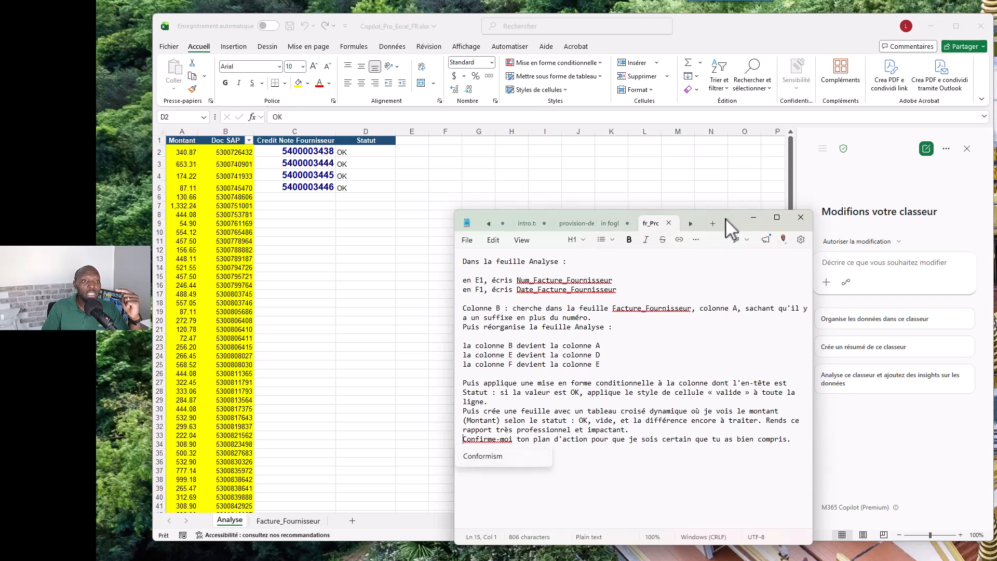
pyautogui.moveTo(724, 219); pyautogui.dragTo(646, 203)
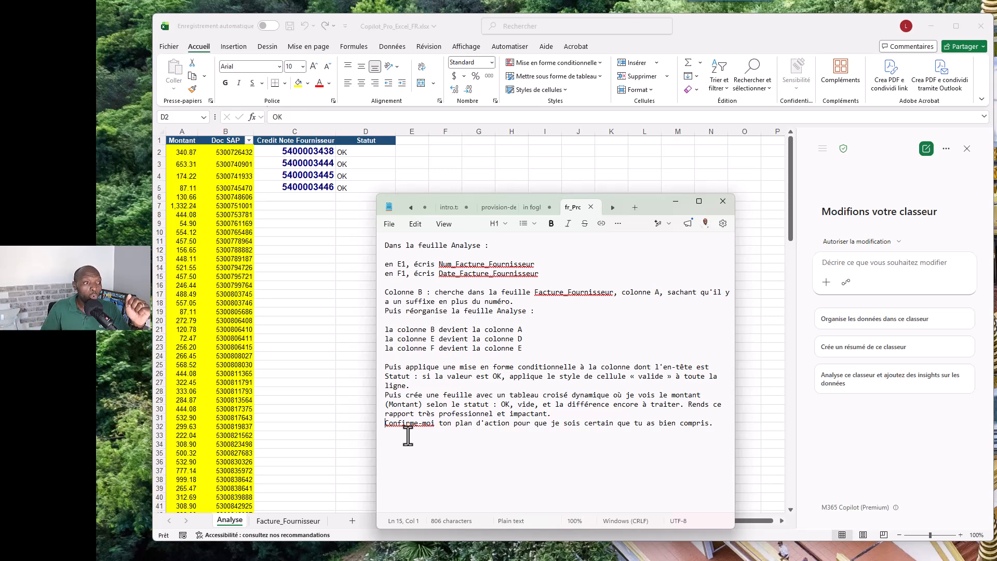
pyautogui.press('Return')
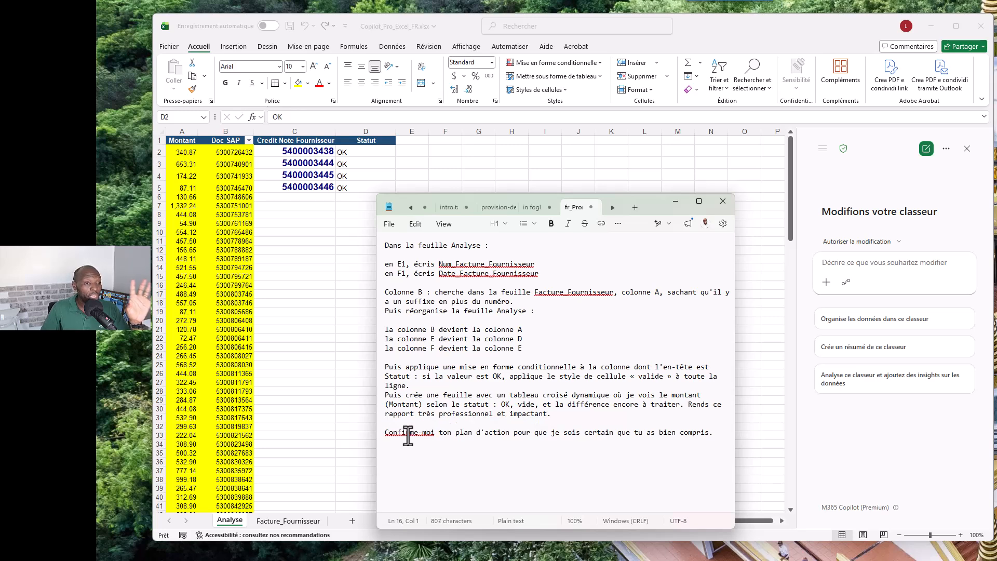
# Step: Copy the entire Notepad prompt into the Copilot chat in Excel and send it
pyautogui.moveTo(716, 432); pyautogui.dragTo(374, 245)
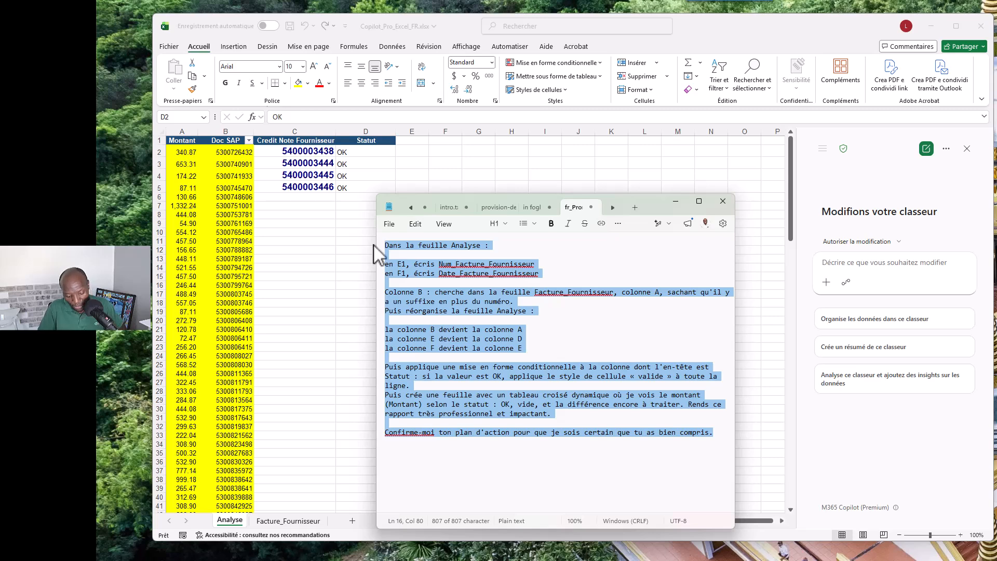
pyautogui.click(867, 263)
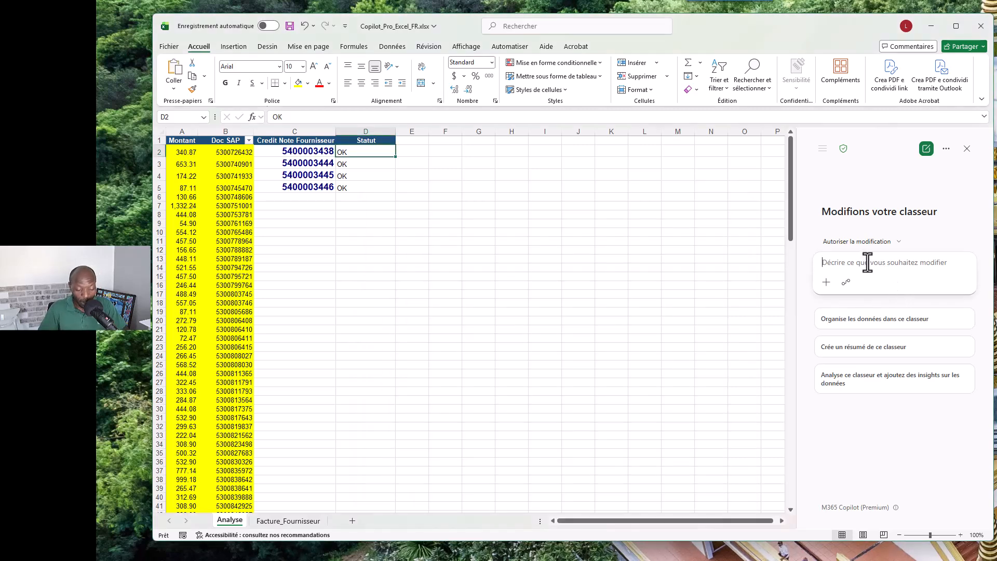
pyautogui.hotkey('ctrl', 'v')
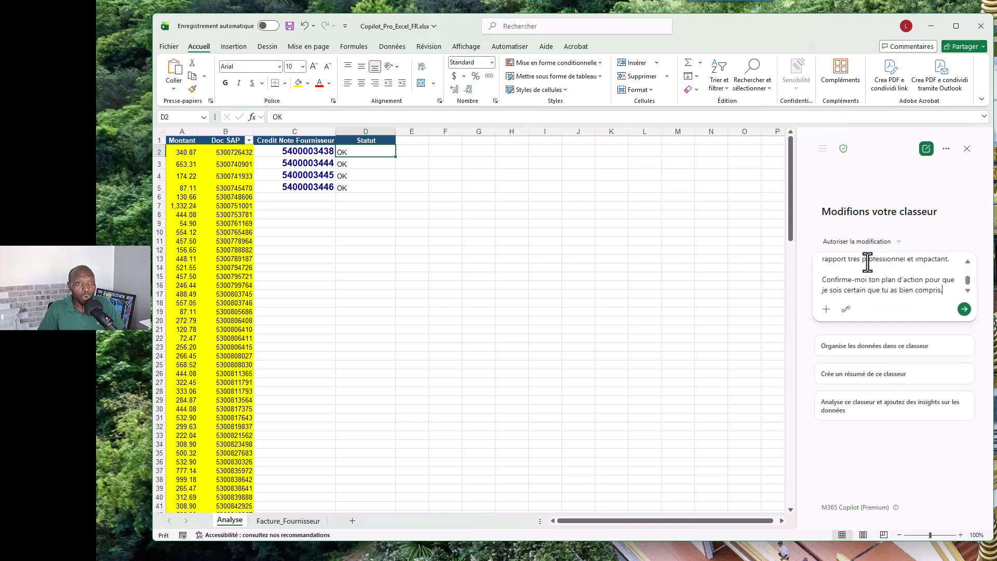
pyautogui.click(964, 309)
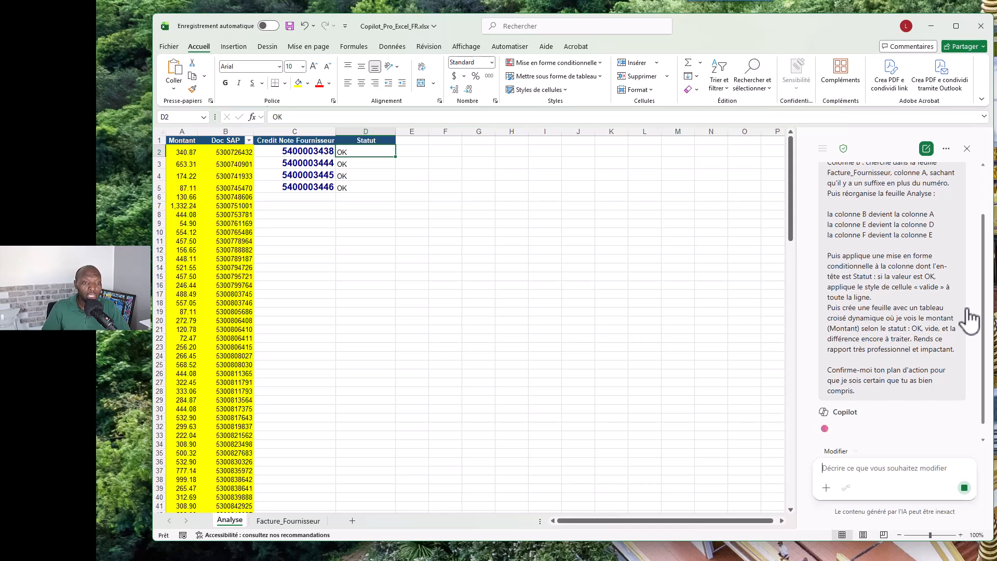
# Step: Widen the Copilot pane and read through its proposed action plan to the closing clarification question
pyautogui.moveTo(798, 336); pyautogui.dragTo(582, 342)
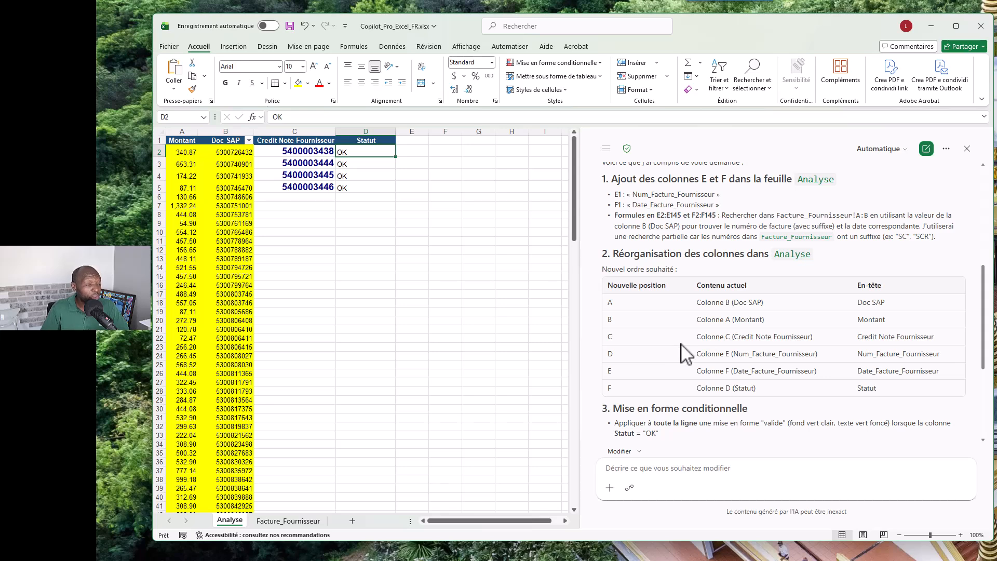
pyautogui.scroll(-3, 685, 353)
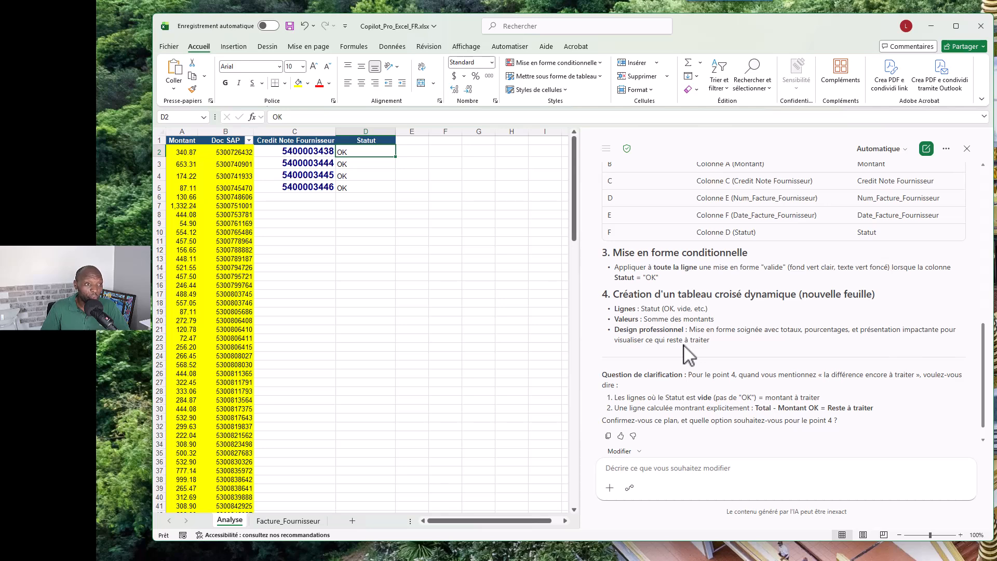
pyautogui.scroll(-1, 688, 355)
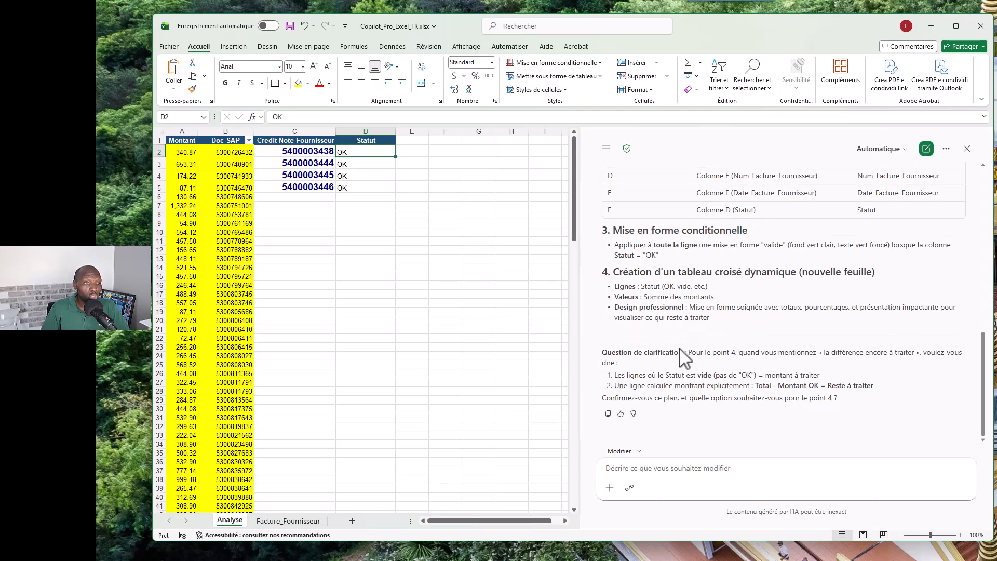
# Step: Reply "ok" in the Copilot chat to approve the proposed action plan
pyautogui.click(674, 471)
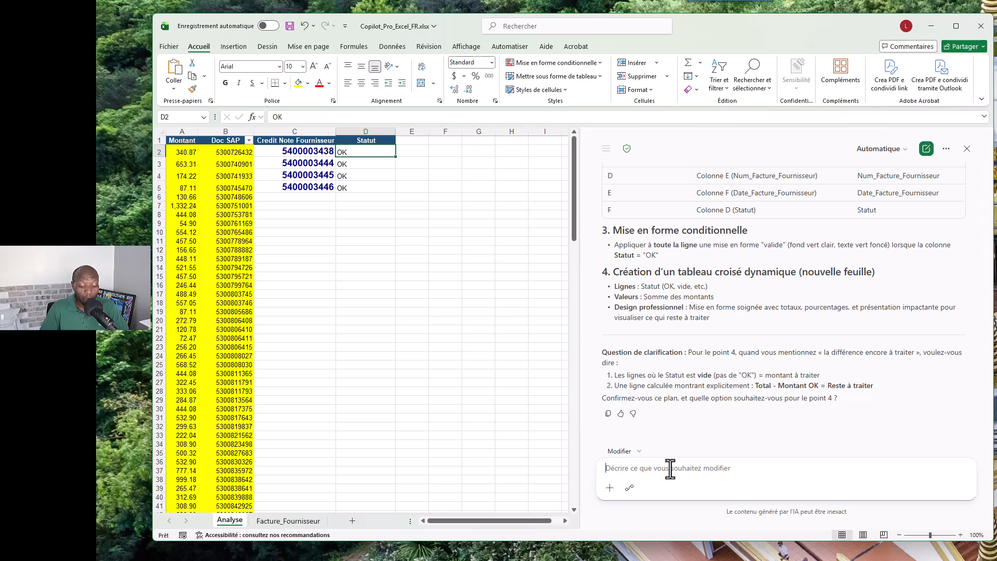
pyautogui.write('ok')
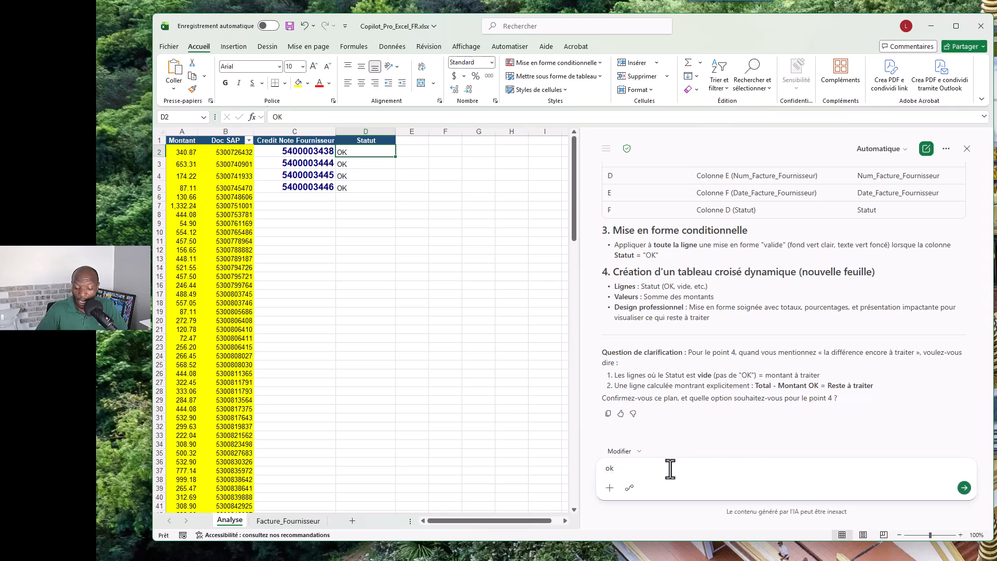
pyautogui.press('Return')
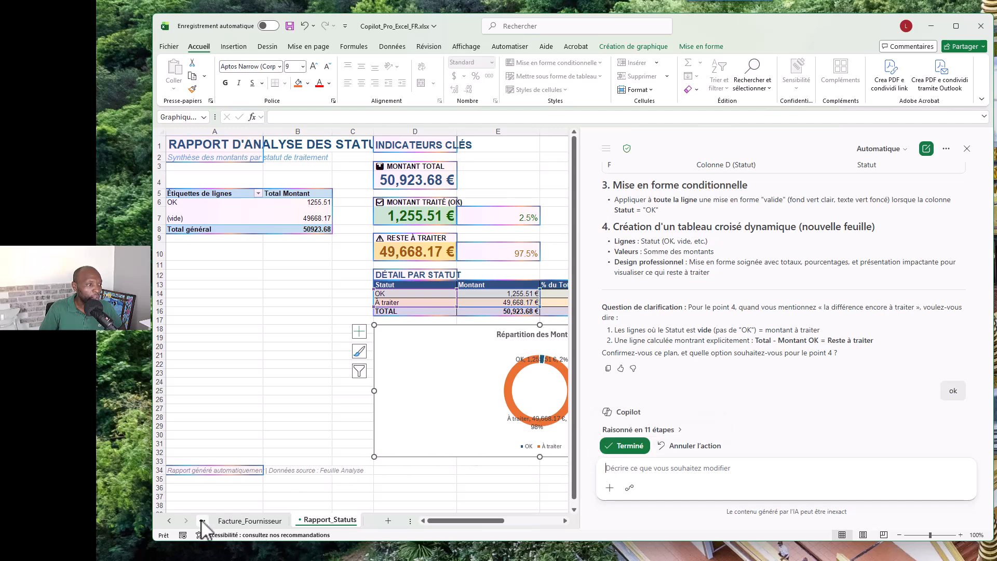
# Step: Return to the Analyse sheet and auto-fit the Doc SAP column to its contents
pyautogui.click(169, 521)
pyautogui.click(237, 521)
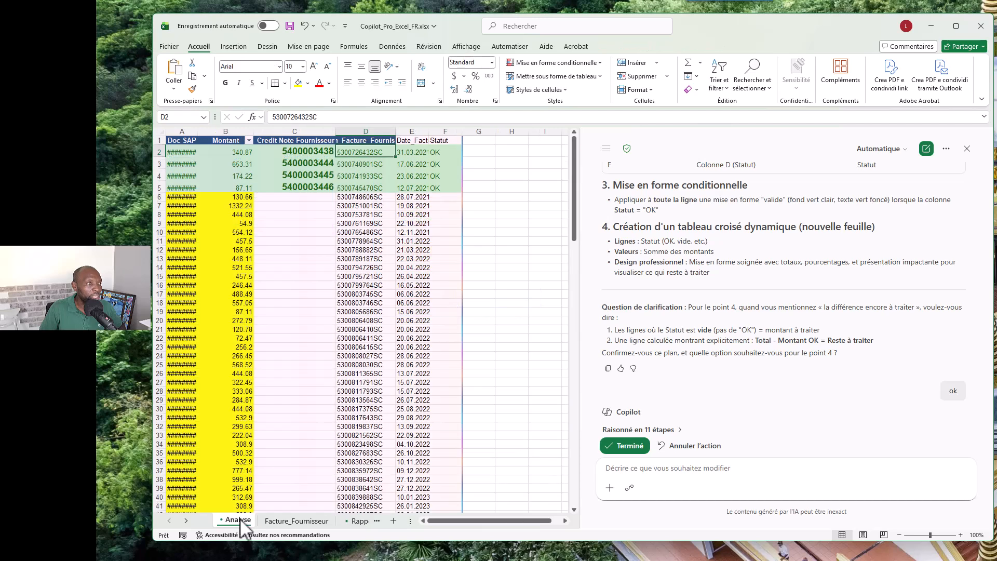
pyautogui.doubleClick(198, 131)
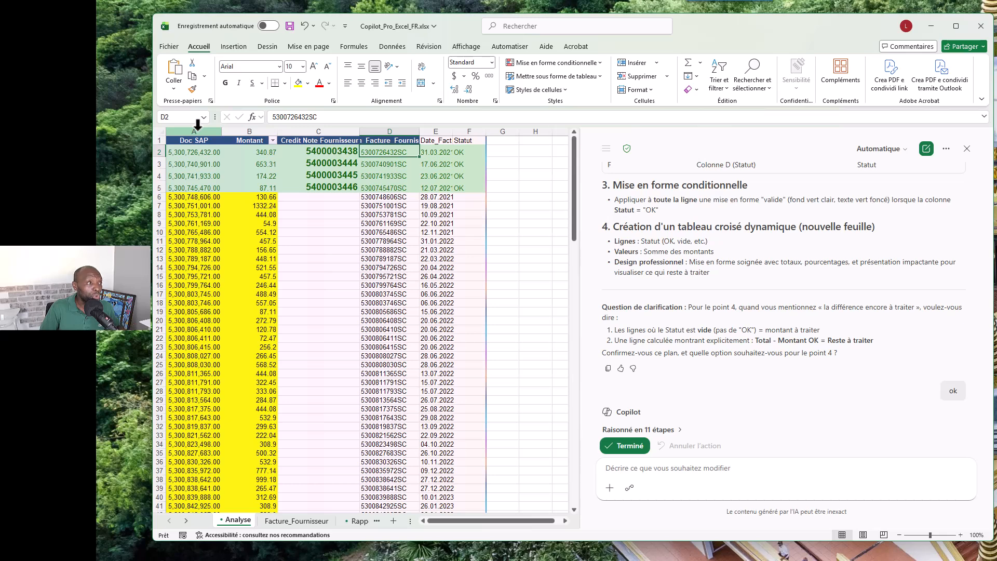
# Step: Select the Doc SAP column and send Copilot the request "colonne a appliquer text format"
pyautogui.click(198, 125)
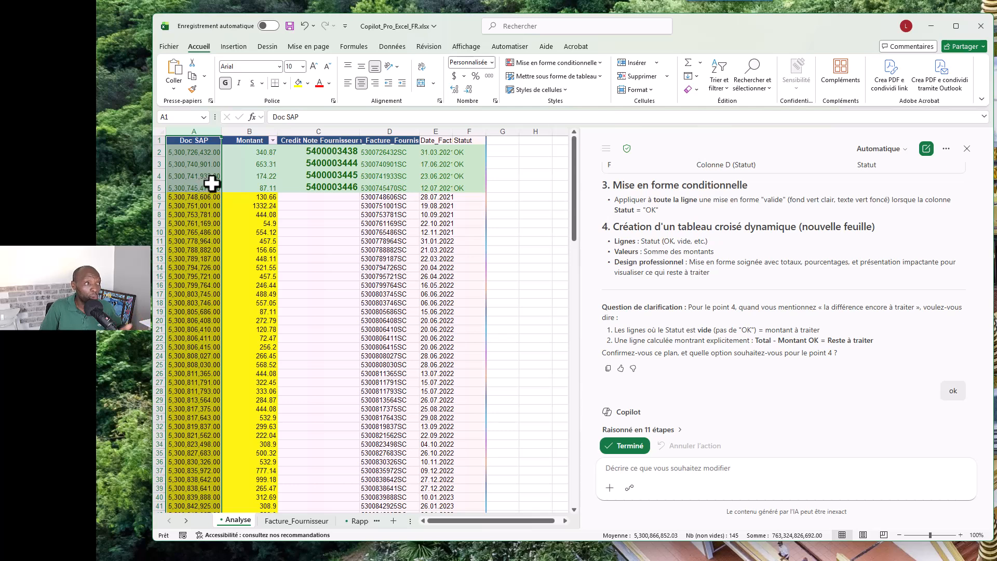
pyautogui.click(650, 463)
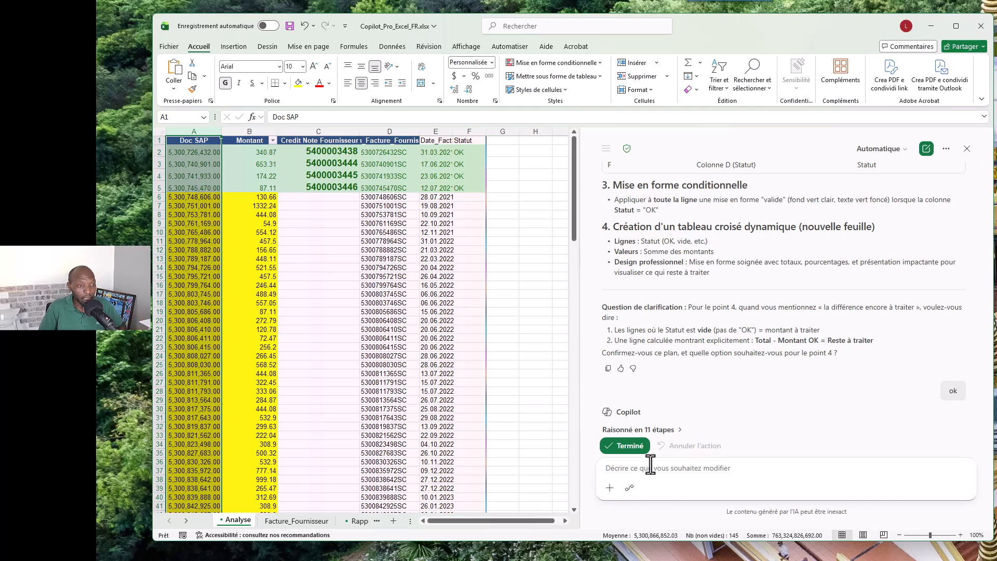
pyautogui.write('colonne a appliquer tex')
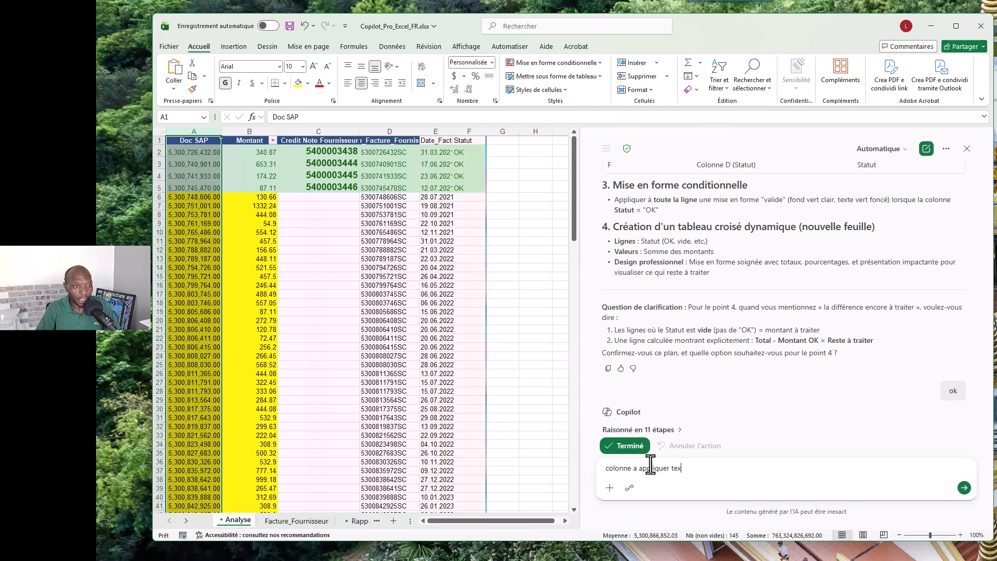
pyautogui.write('mat')
pyautogui.press('Return')
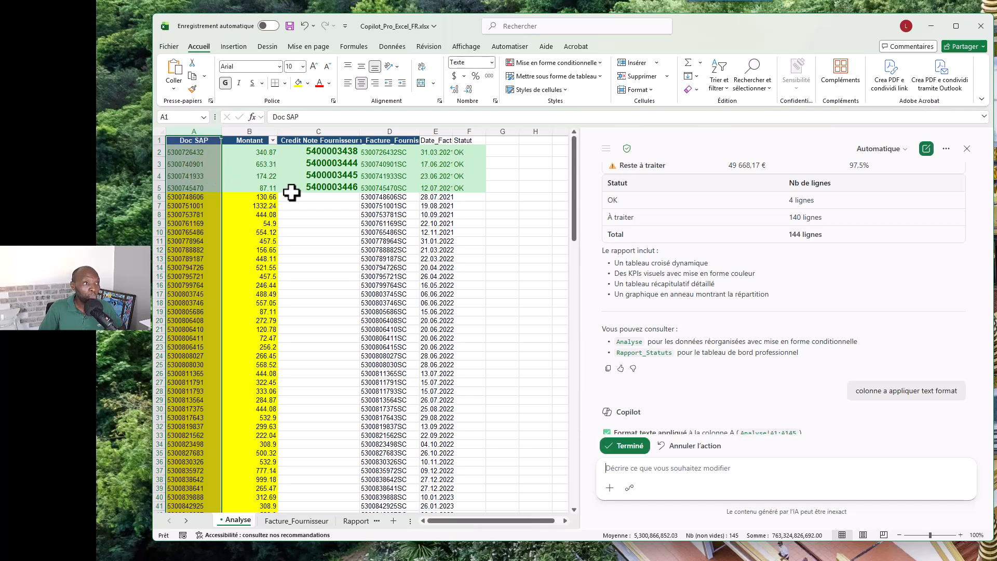
# Step: Test the row's conditional formatting by entering "ok" in Statut cell F6 and clearing the cell again
pyautogui.click(469, 198)
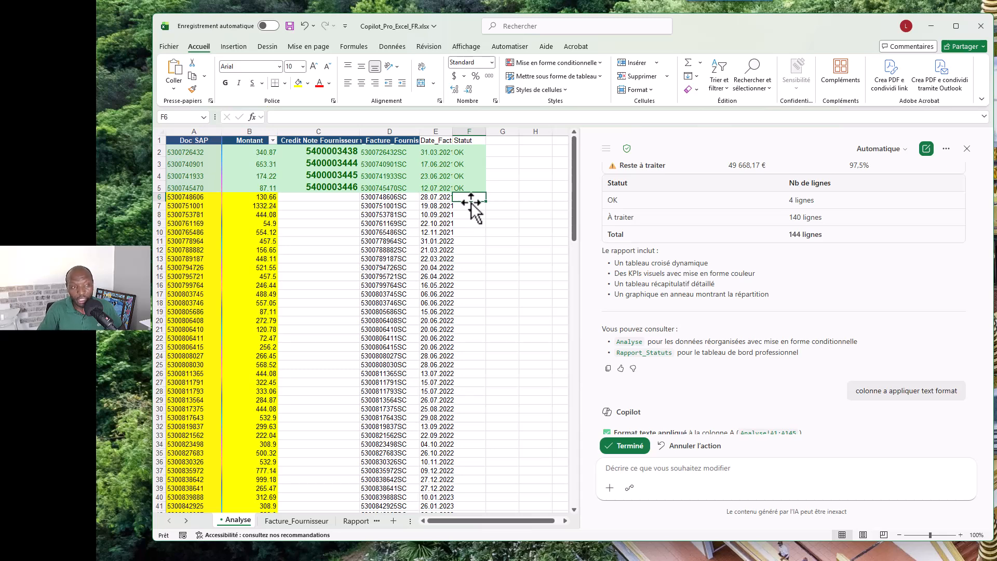
pyautogui.write('ok')
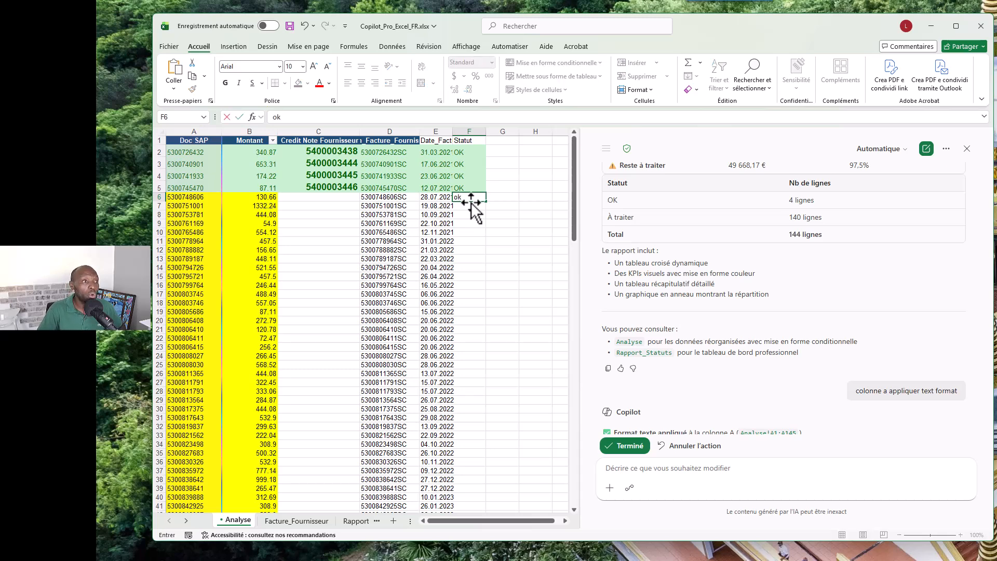
pyautogui.press('Return')
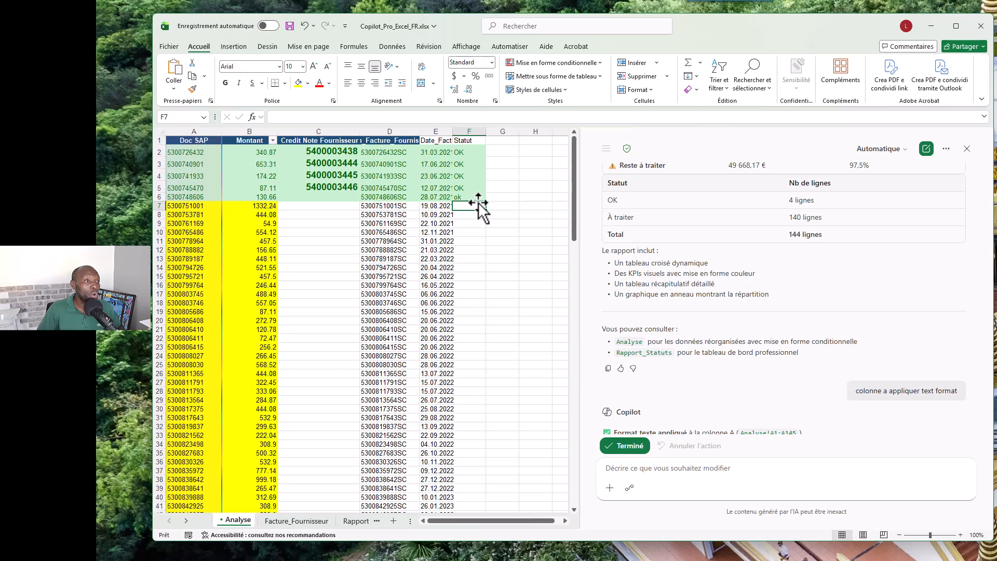
pyautogui.click(474, 197)
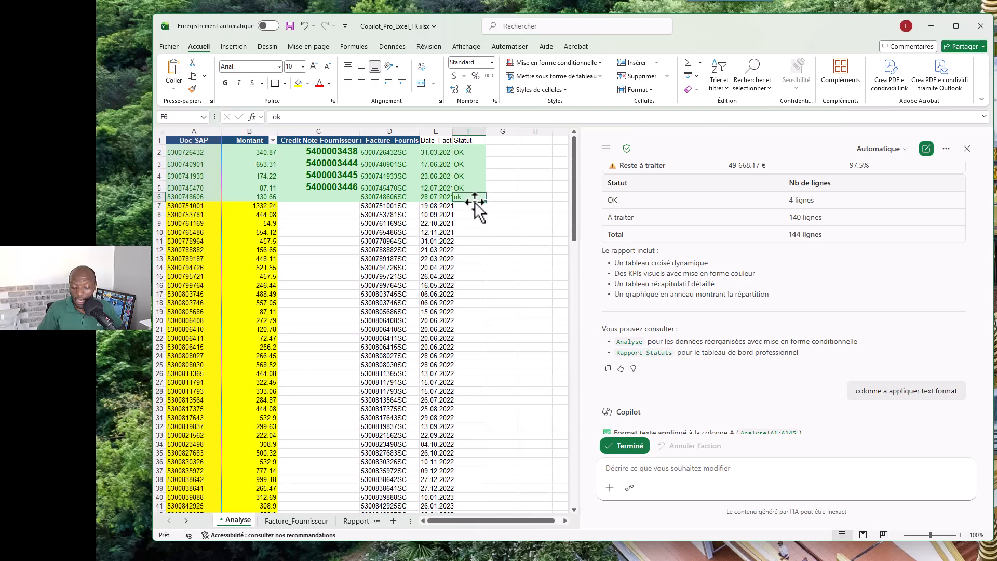
pyautogui.press('Delete')
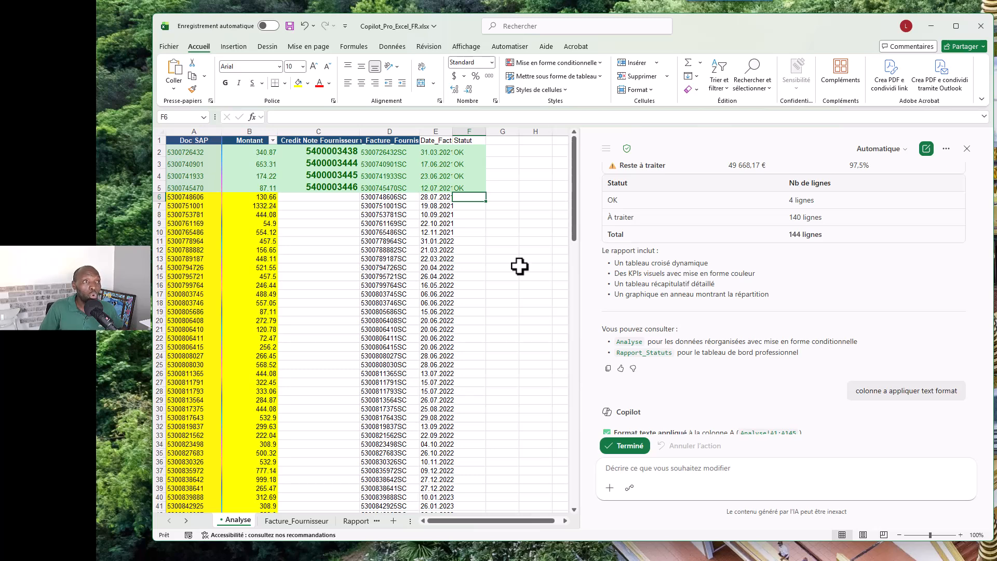
# Step: Check the conditional formatting rule's formula and range in the rules manager, and close it without changes
pyautogui.click(599, 63)
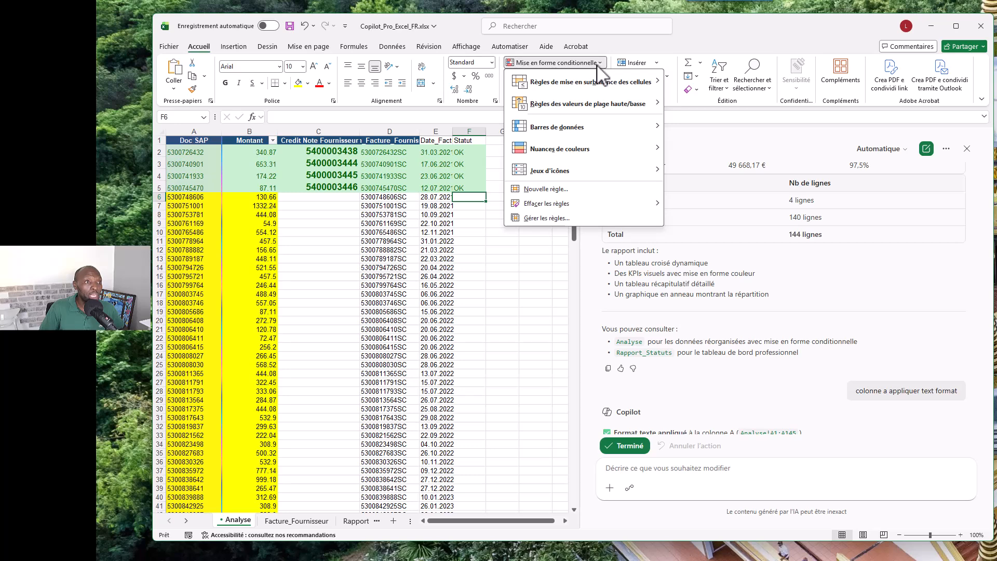
pyautogui.click(572, 219)
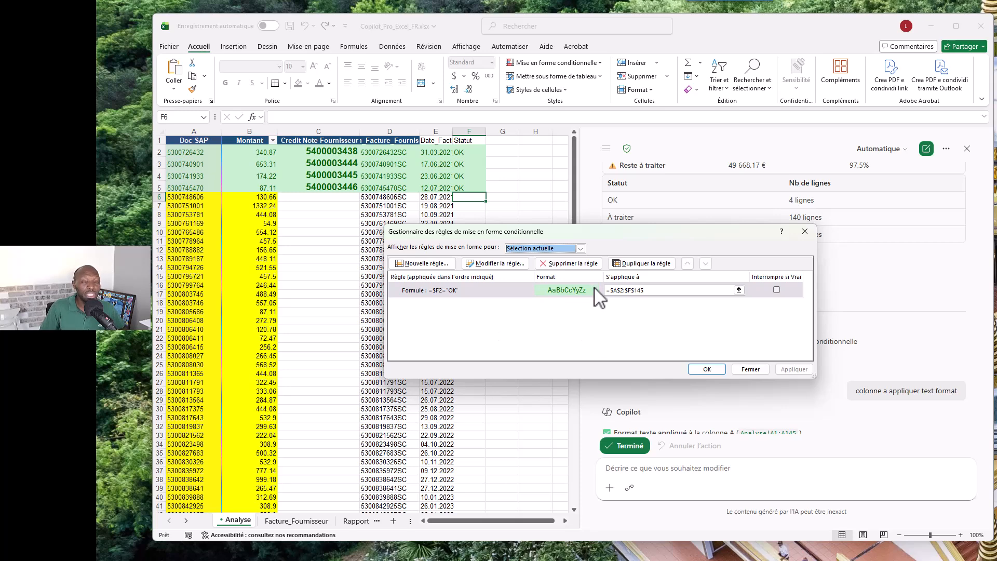
pyautogui.click(804, 232)
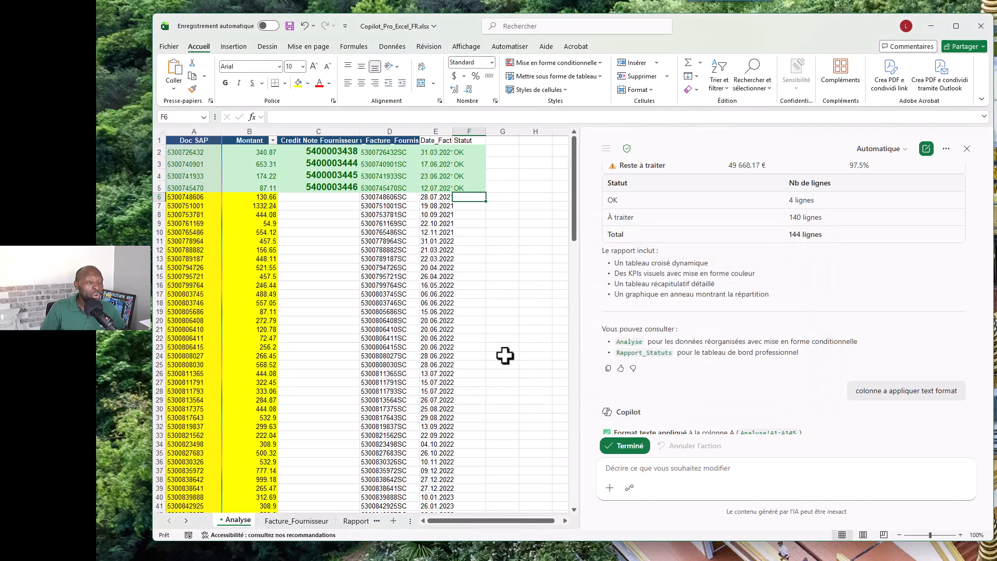
# Step: On the Rapport_Statuts sheet, inspect the formula behind the total amount indicator and the pivot table's fields
pyautogui.click(358, 521)
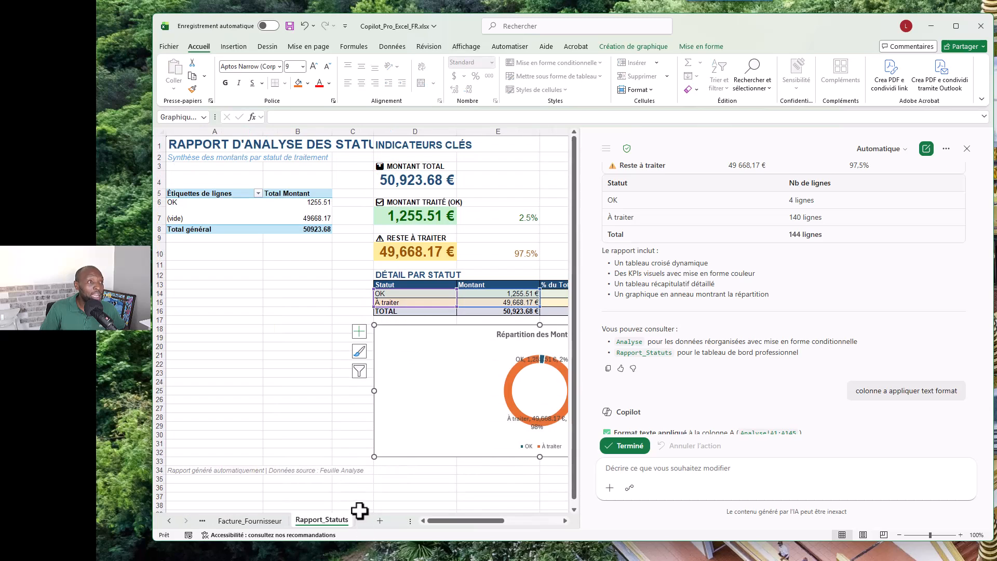
pyautogui.click(425, 181)
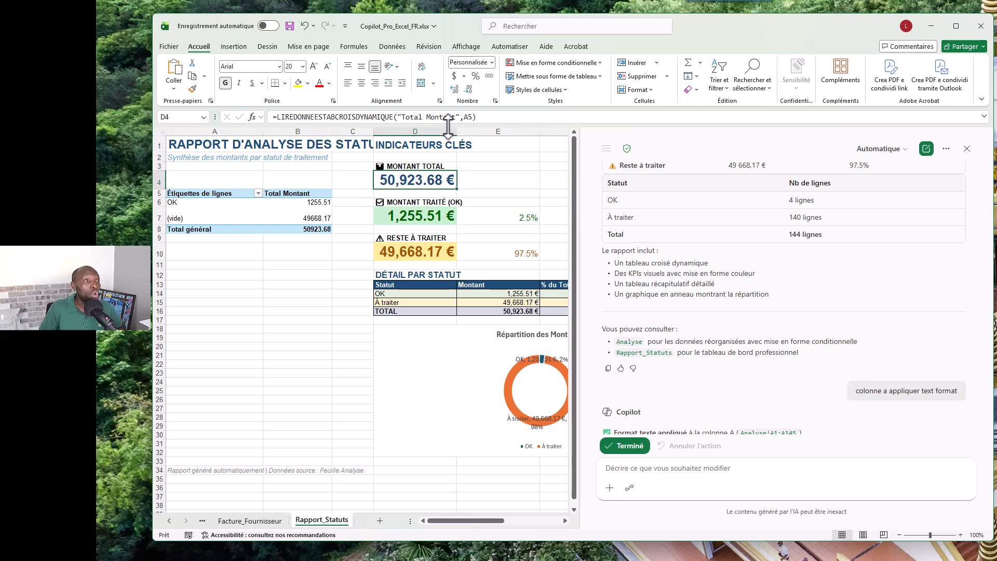
pyautogui.click(314, 202)
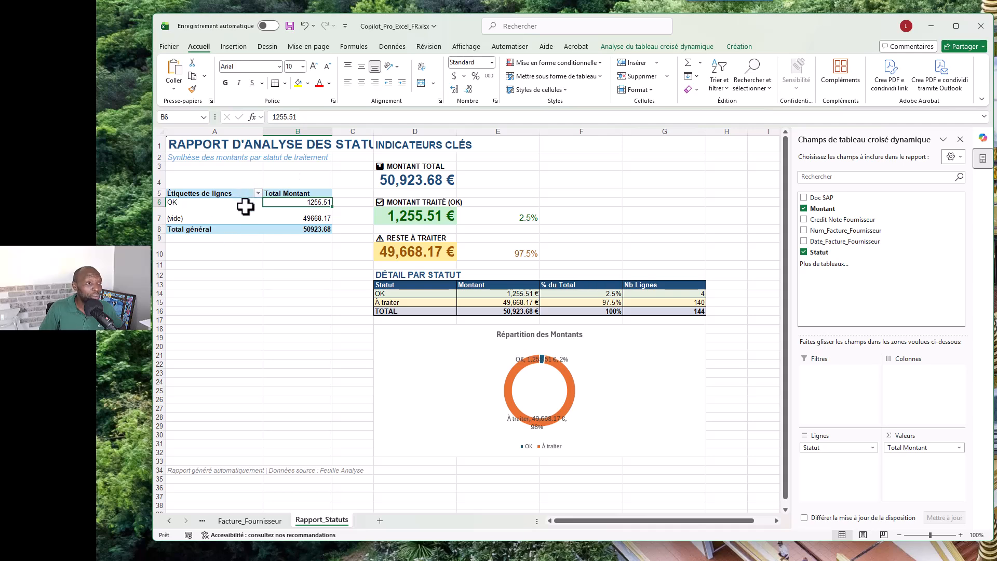
# Step: Narrow the Copilot pane and inspect the OK row's amount, percentage and line-count formulas in the status detail table
pyautogui.click(512, 292)
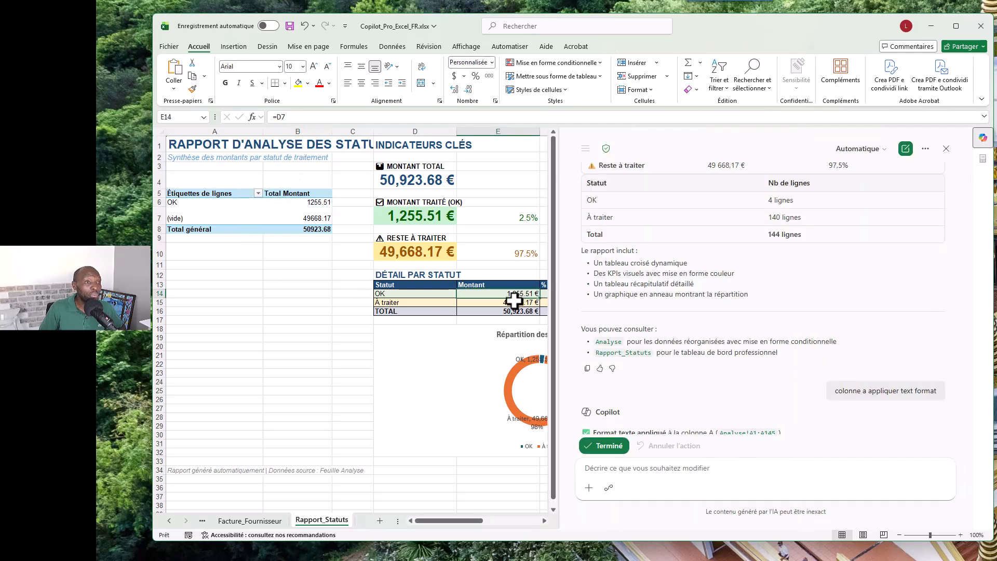
pyautogui.moveTo(561, 423); pyautogui.dragTo(777, 413)
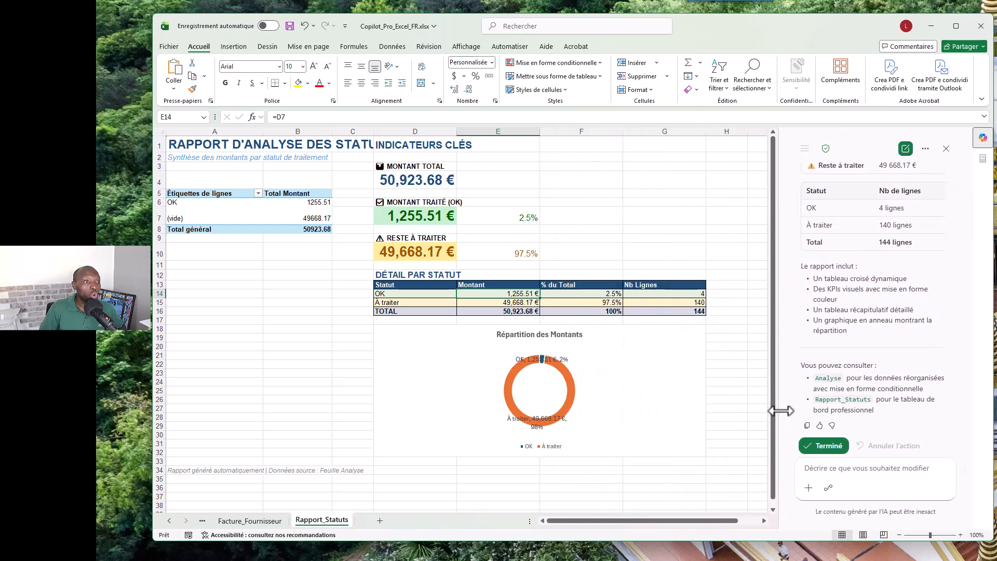
pyautogui.click(573, 293)
pyautogui.click(669, 294)
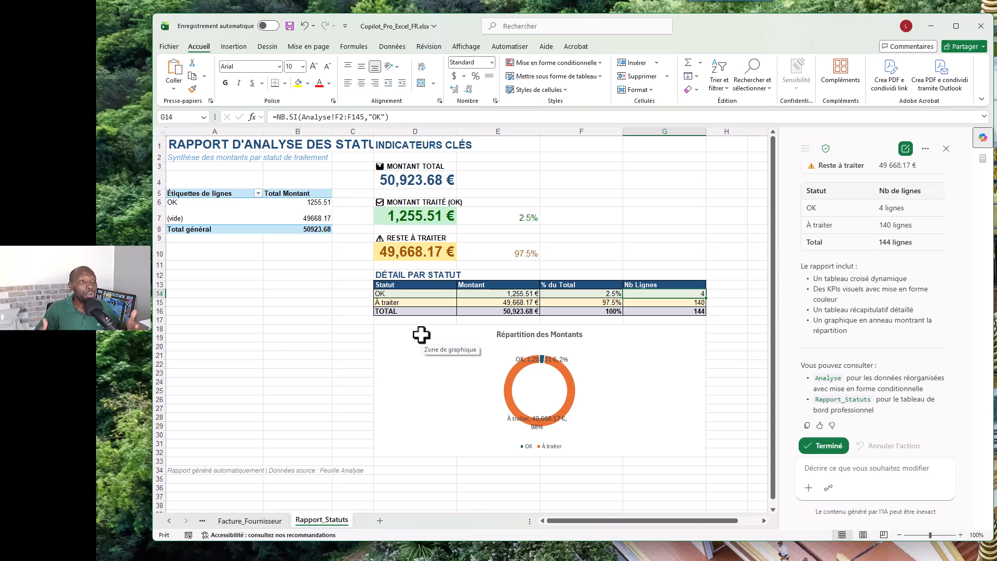
# Step: Move the "Répartition des Montants" doughnut chart slightly down and to the right, leaving a gap below the detail table
pyautogui.click(625, 359)
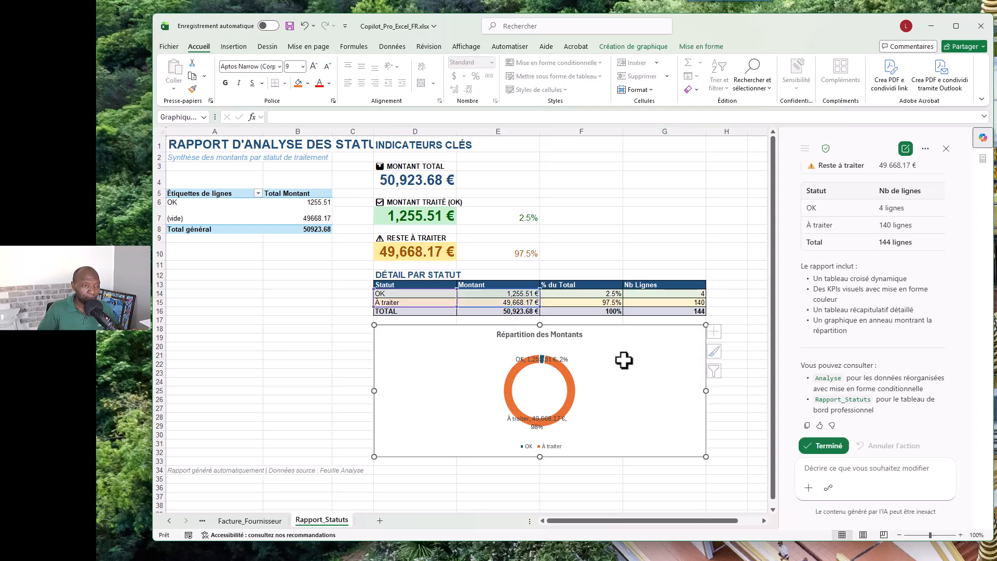
pyautogui.moveTo(636, 362); pyautogui.dragTo(655, 385)
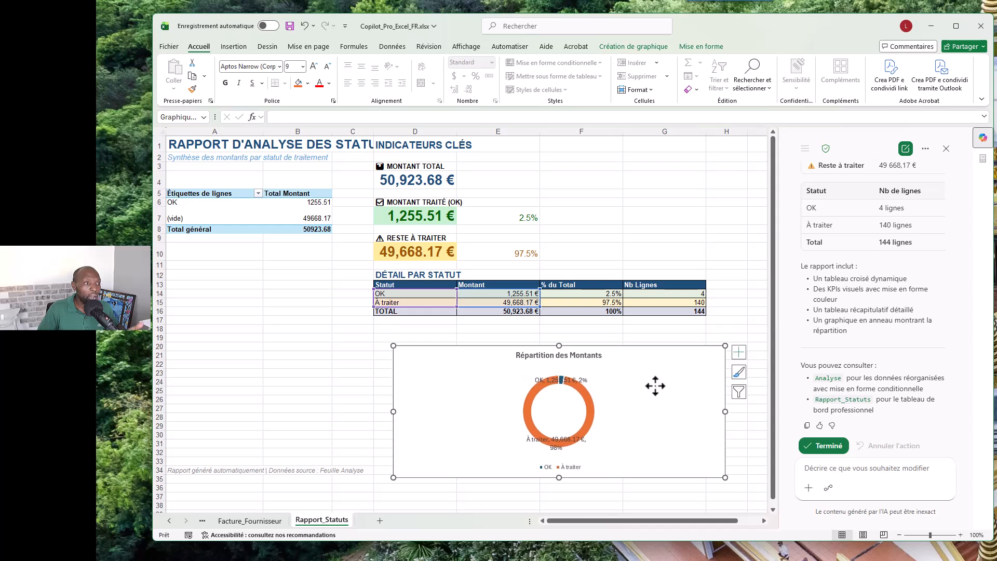